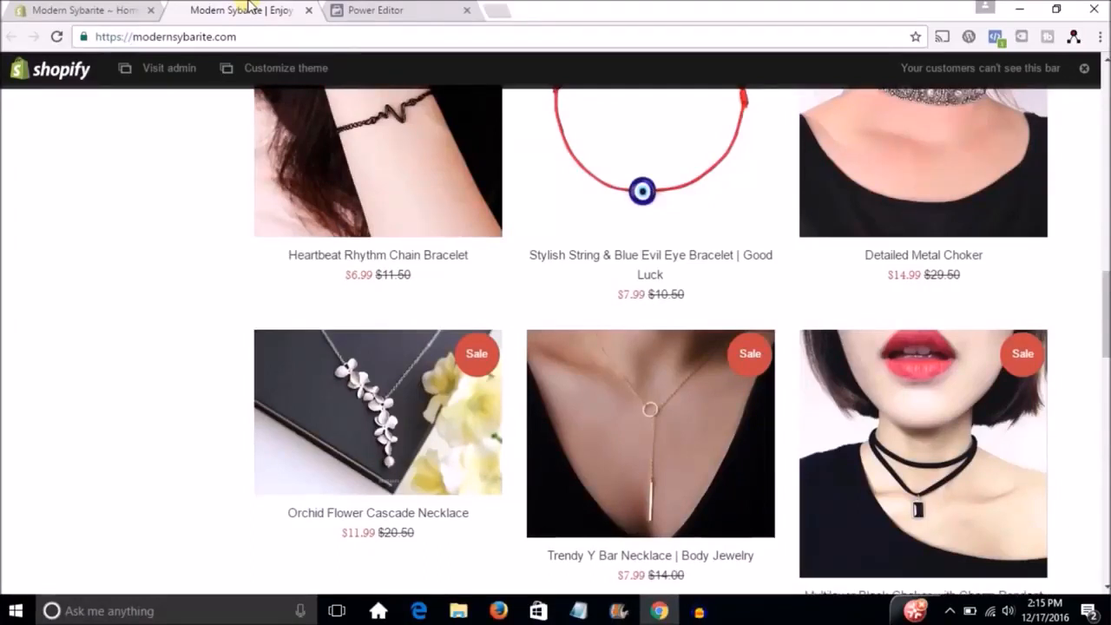
Step: Switch to Power Editor and examine the choker post ad preview, from its intro text down to its link headline and engagement
click(392, 15)
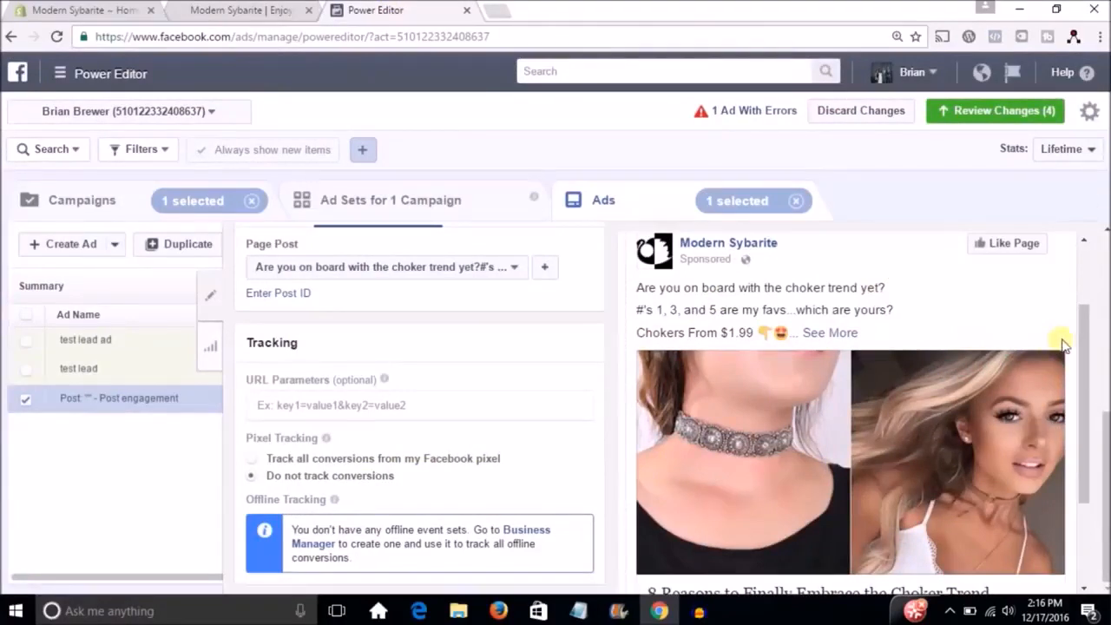
mouse_move(1084, 350)
mouse_down()
mouse_move(1080, 403)
mouse_move(1073, 320)
mouse_move(1072, 365)
mouse_up()
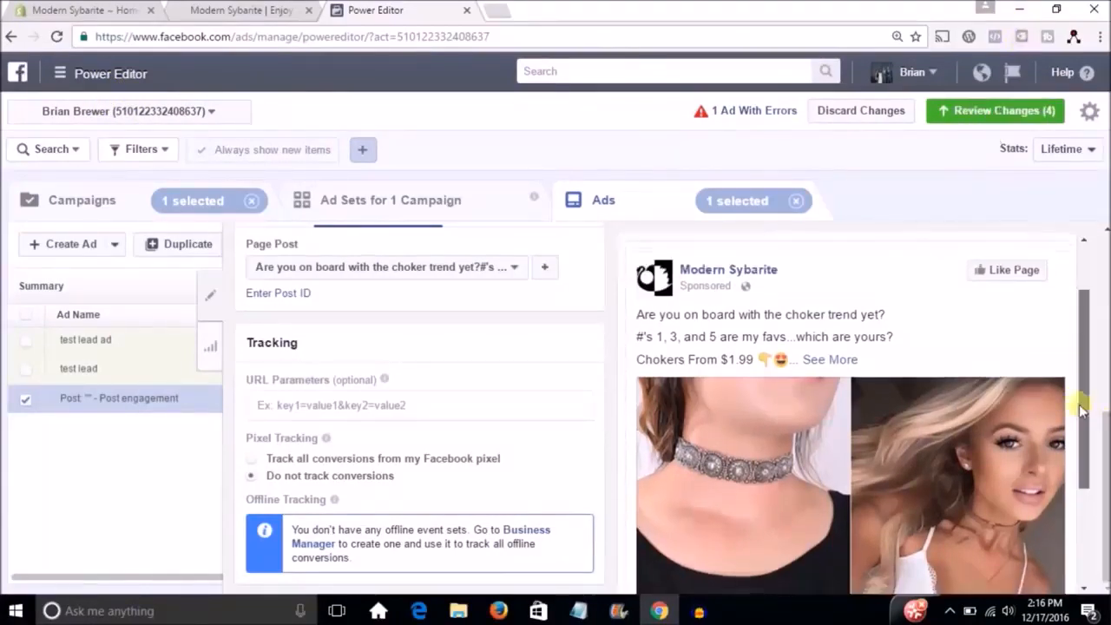
scroll(1075, 430, down, 1)
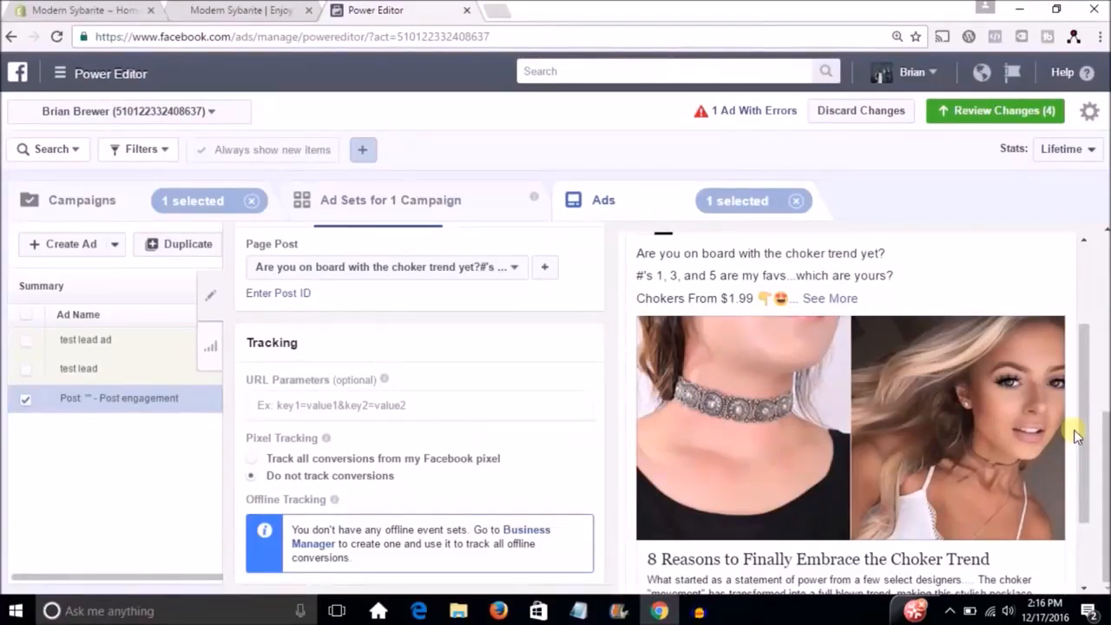
mouse_move(1085, 419)
mouse_down()
mouse_move(1082, 456)
mouse_move(1090, 404)
mouse_up()
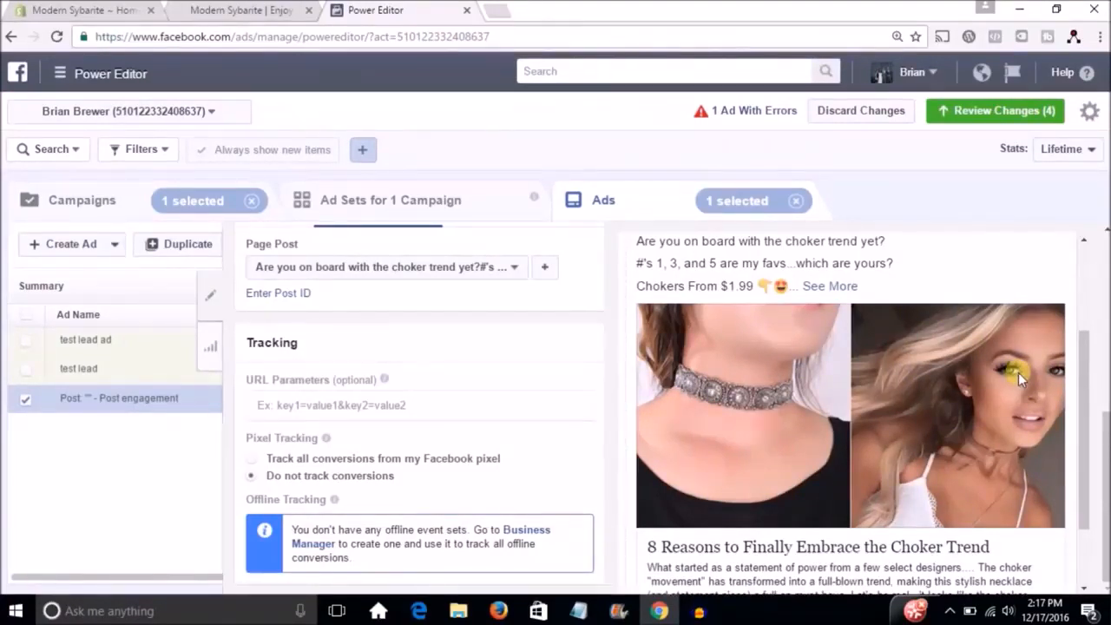
drag(1083, 395, 1081, 446)
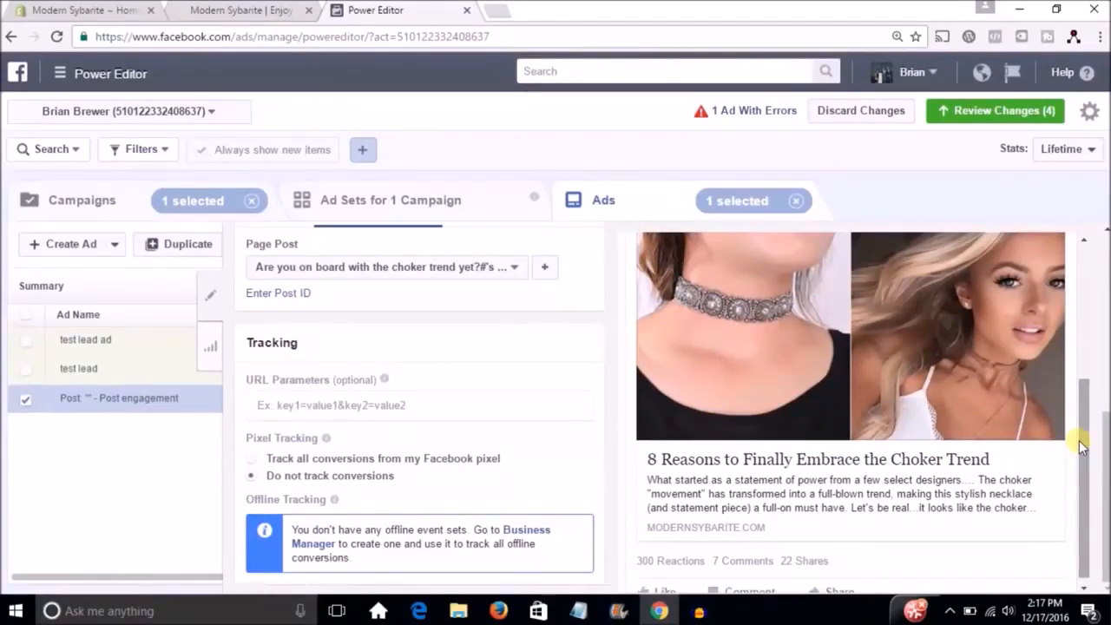
scroll(1083, 451, up, 1)
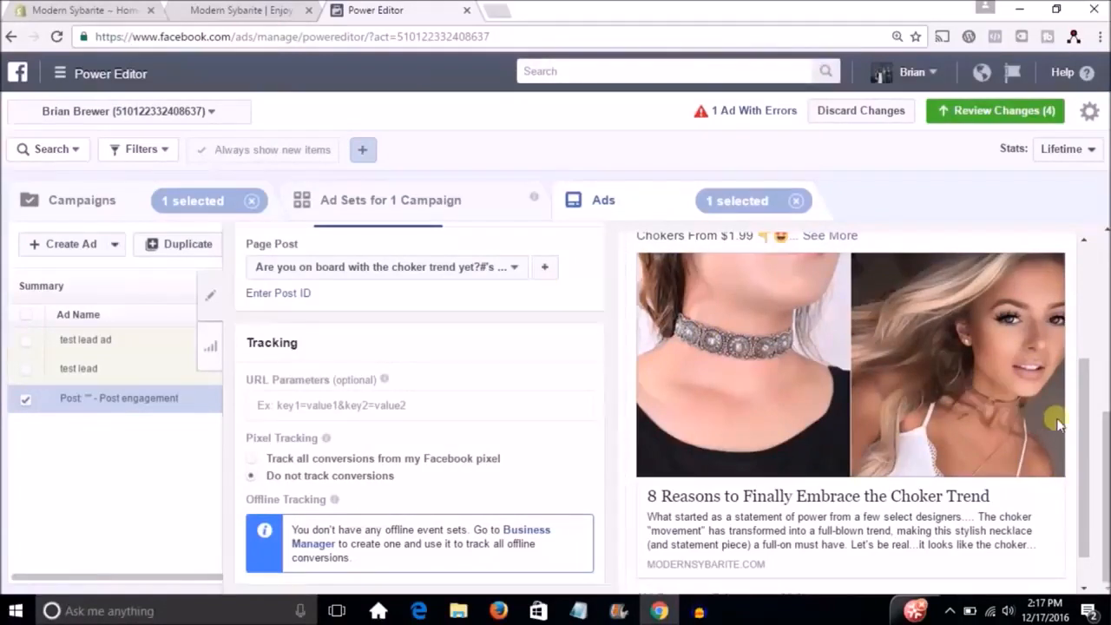
scroll(1087, 415, up, 1)
drag(1086, 414, 1081, 366)
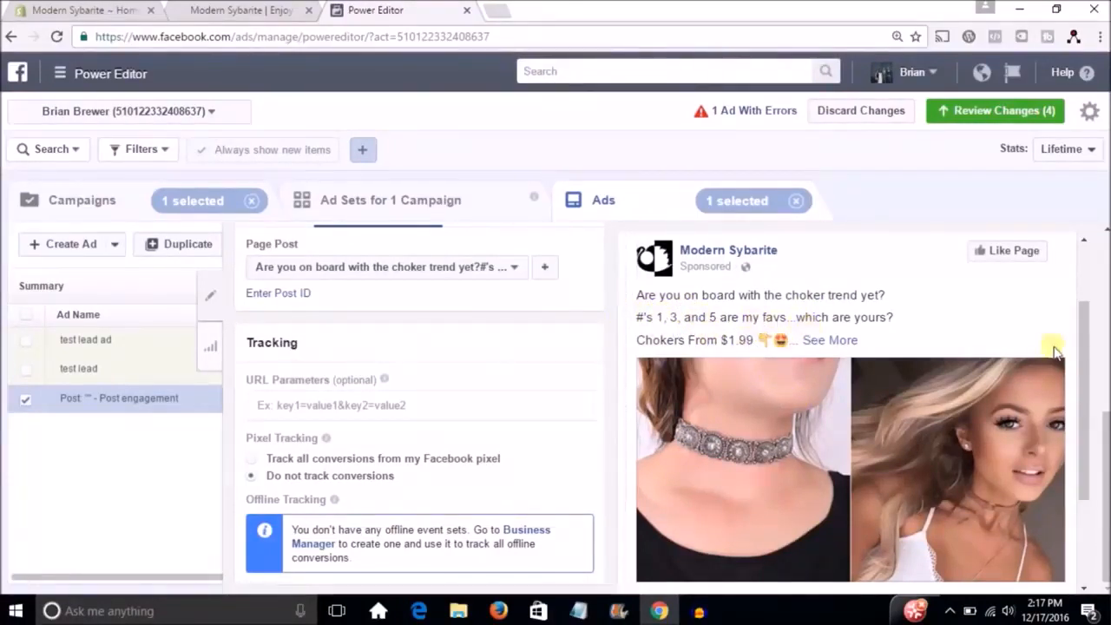
scroll(1082, 365, down, 2)
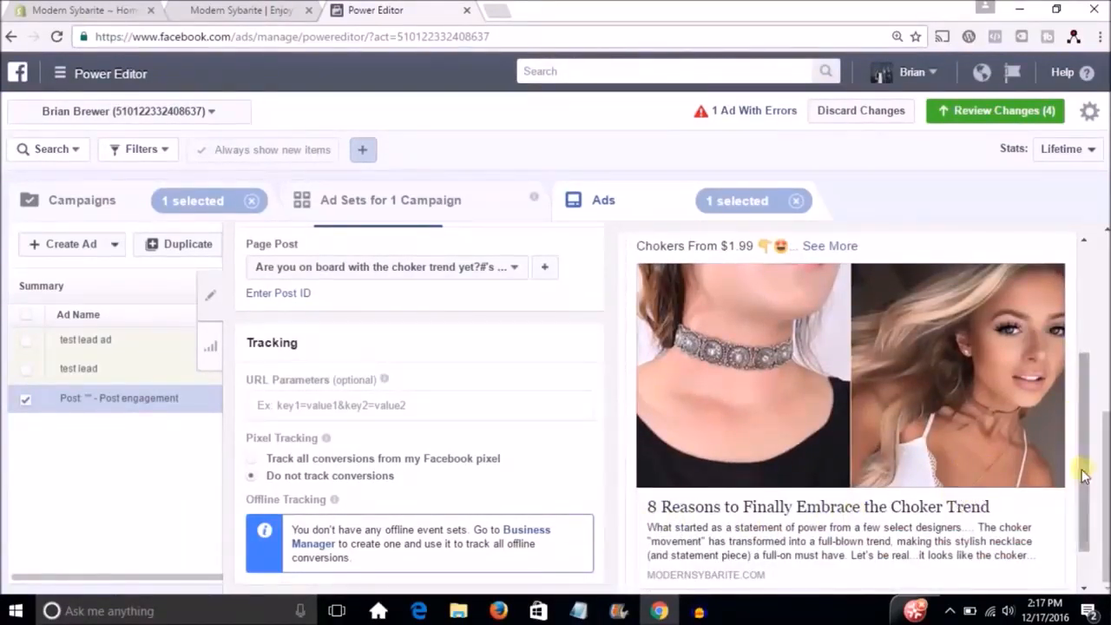
scroll(1086, 460, up, 1)
scroll(1078, 431, up, 1)
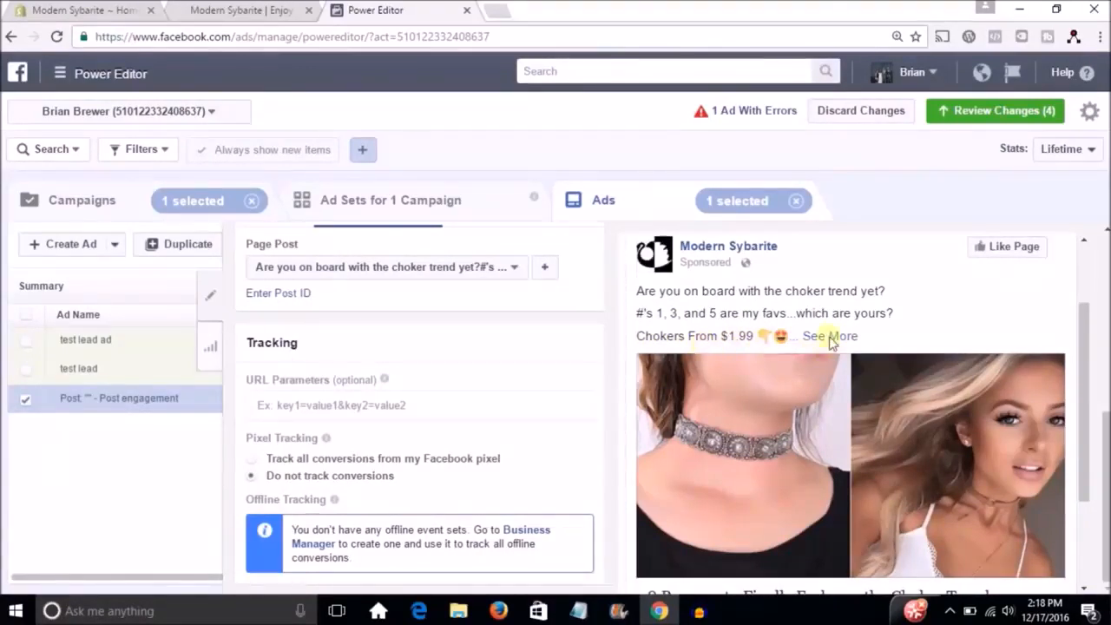
Step: Open the Modern Sybarite Facebook page from the ad preview and examine the pinned choker post's reach and engagement
click(728, 246)
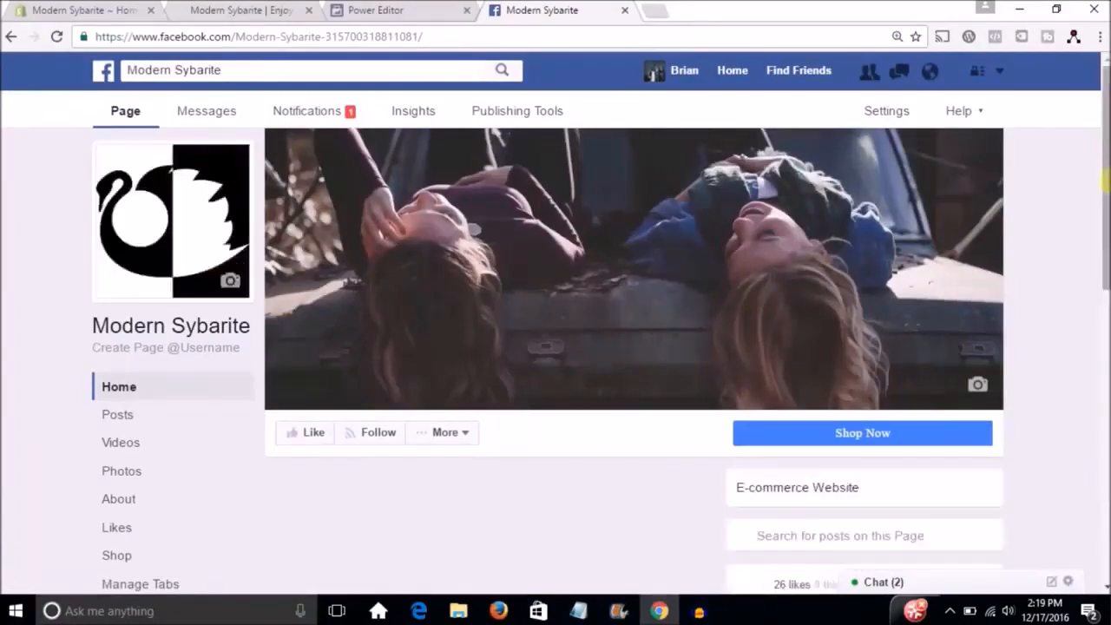
scroll(1107, 201, down, 4)
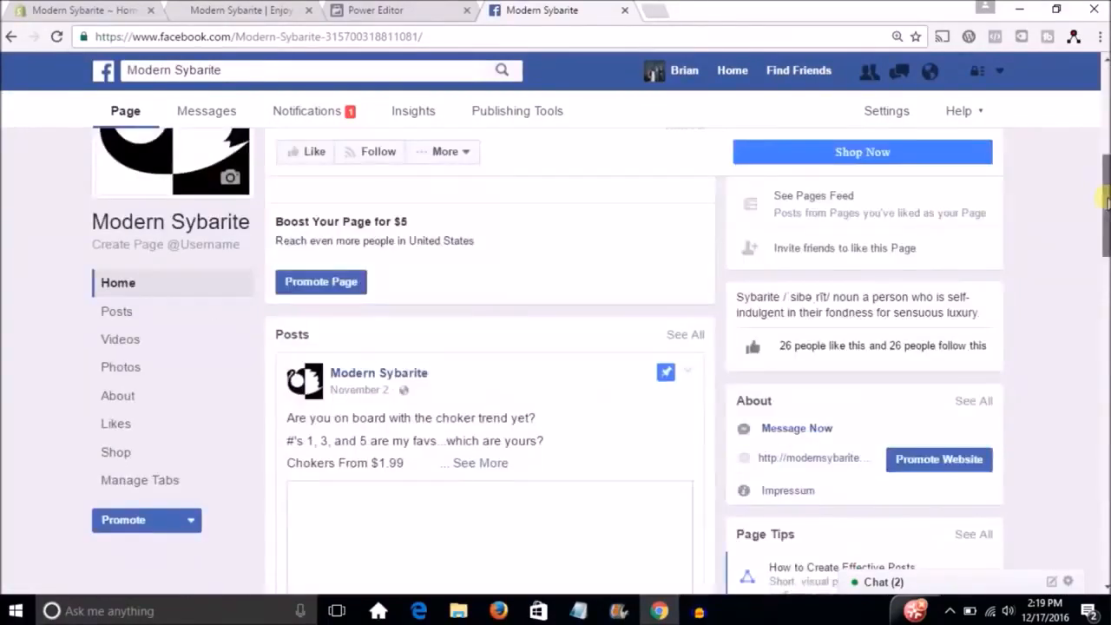
scroll(1107, 230, down, 2)
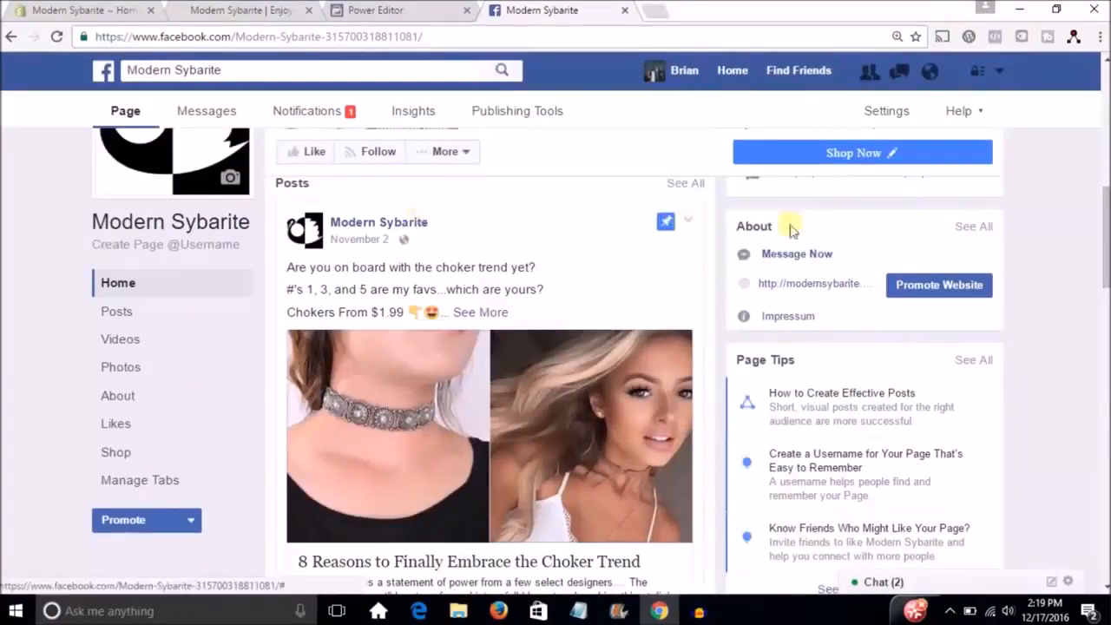
scroll(788, 228, down, 2)
scroll(675, 289, down, 1)
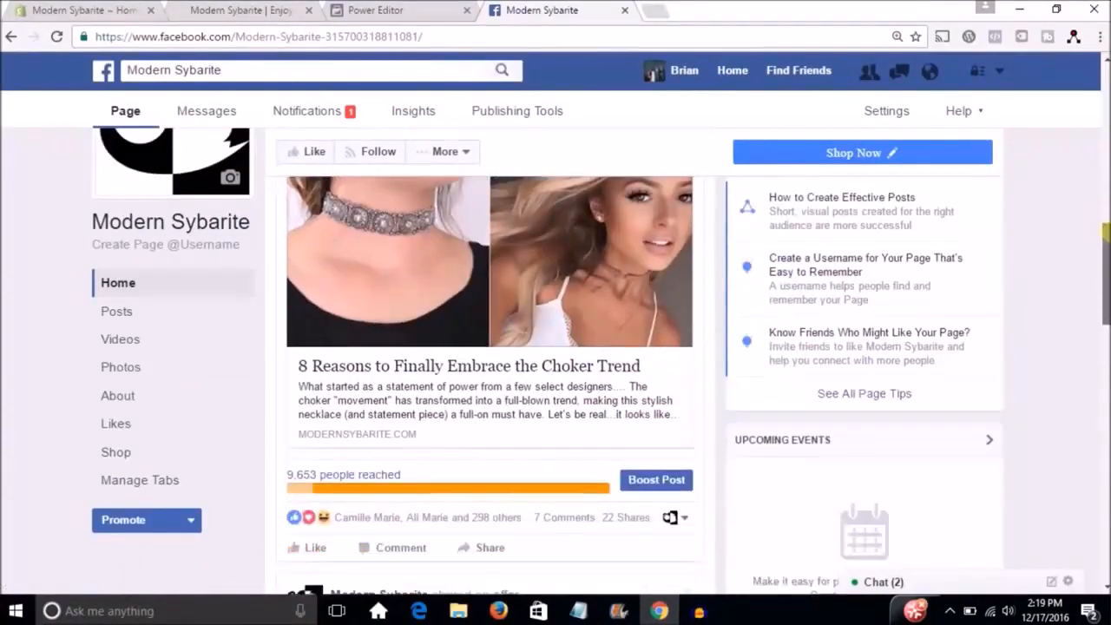
scroll(675, 289, down, 1)
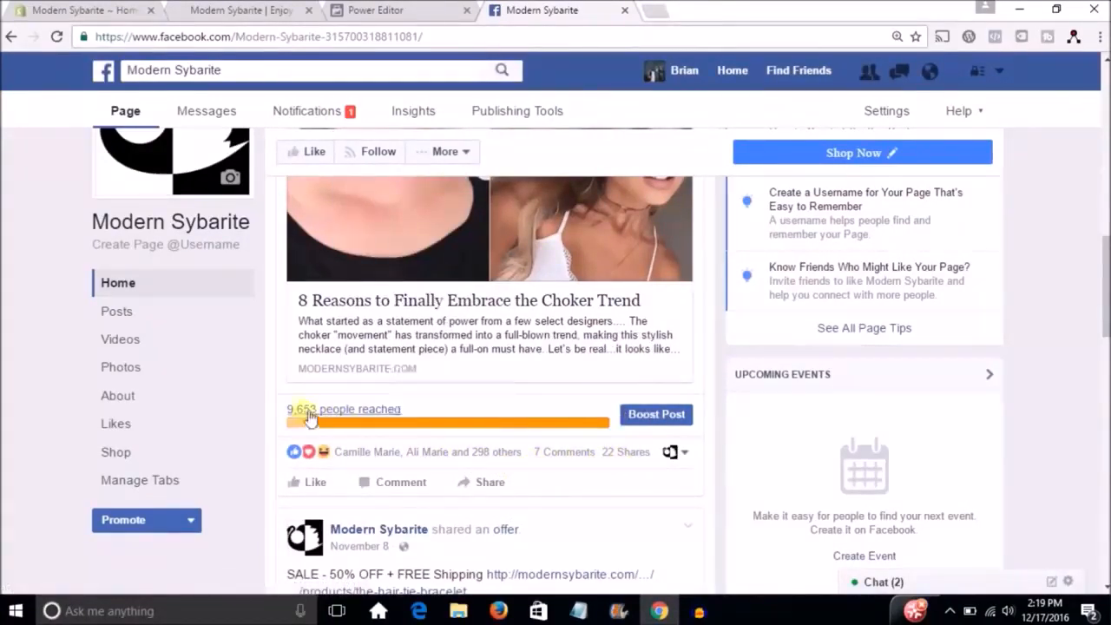
Step: Expand the pinned choker post's full text and return to Power Editor to view the lower part of the ad preview
drag(1105, 295, 1106, 260)
click(485, 262)
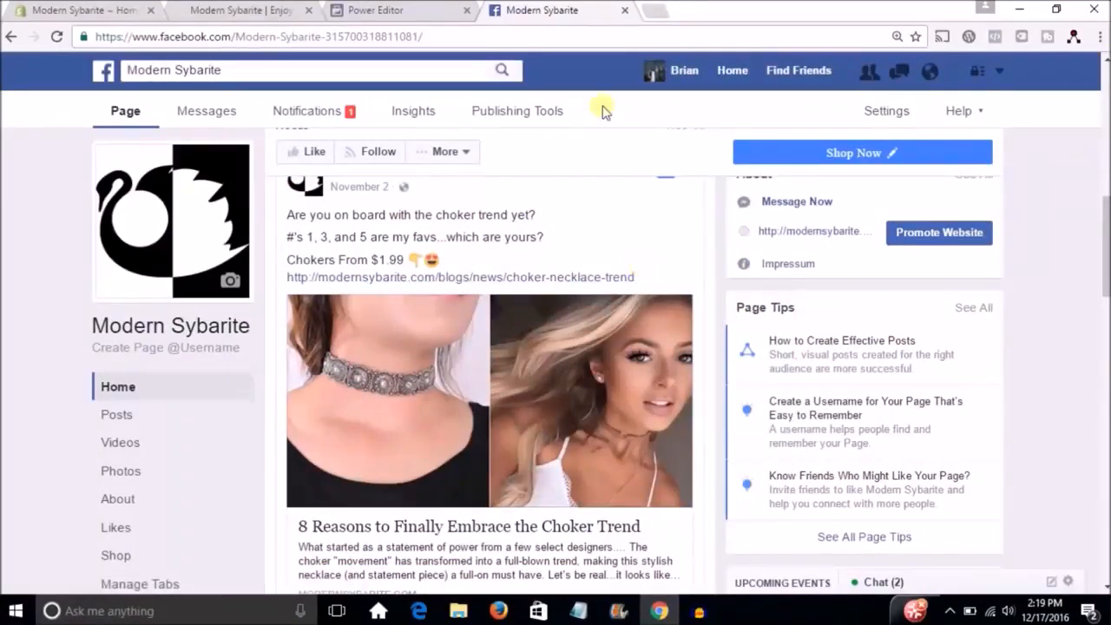
click(387, 12)
drag(1098, 368, 1081, 471)
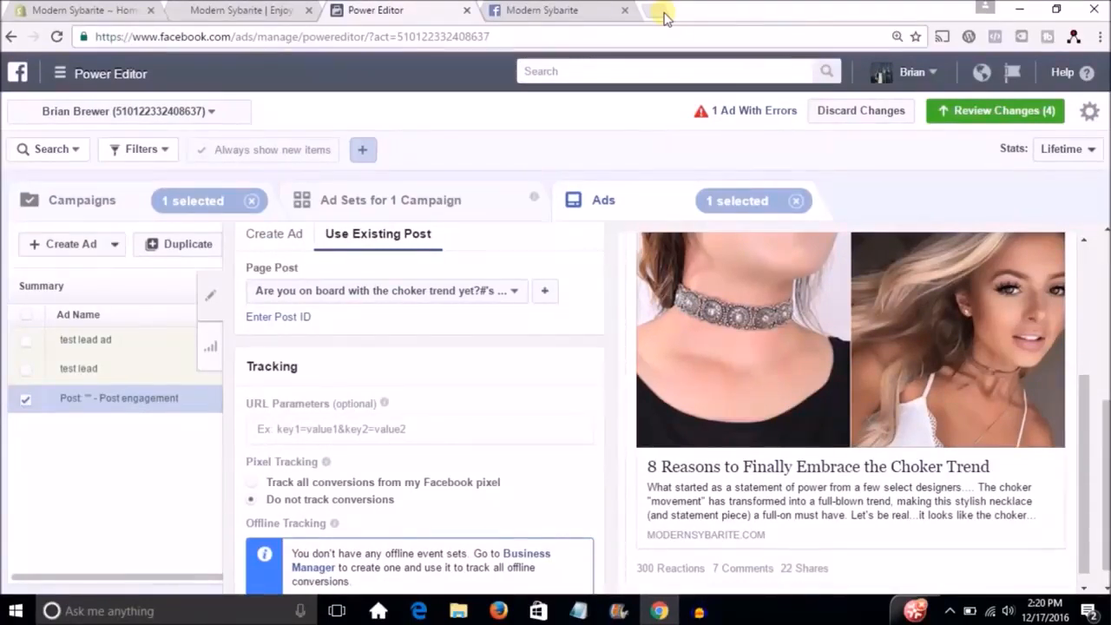
Step: Open BuzzSumo in a new browser tab through a web search for "buzzsumo" and look up most shared content for "choker"
click(663, 16)
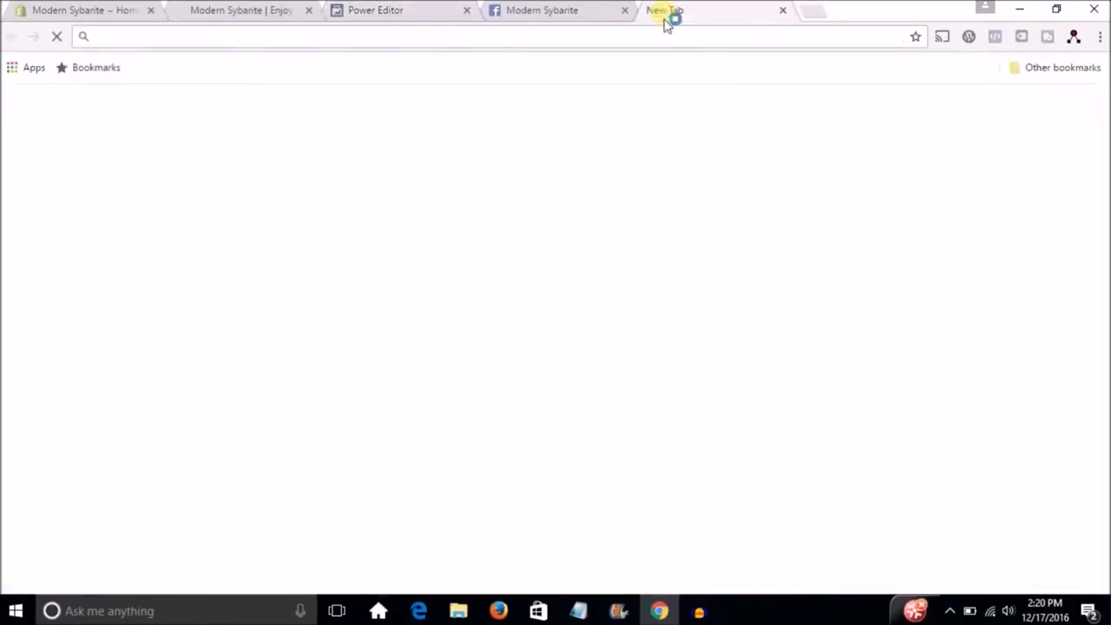
text(buz)
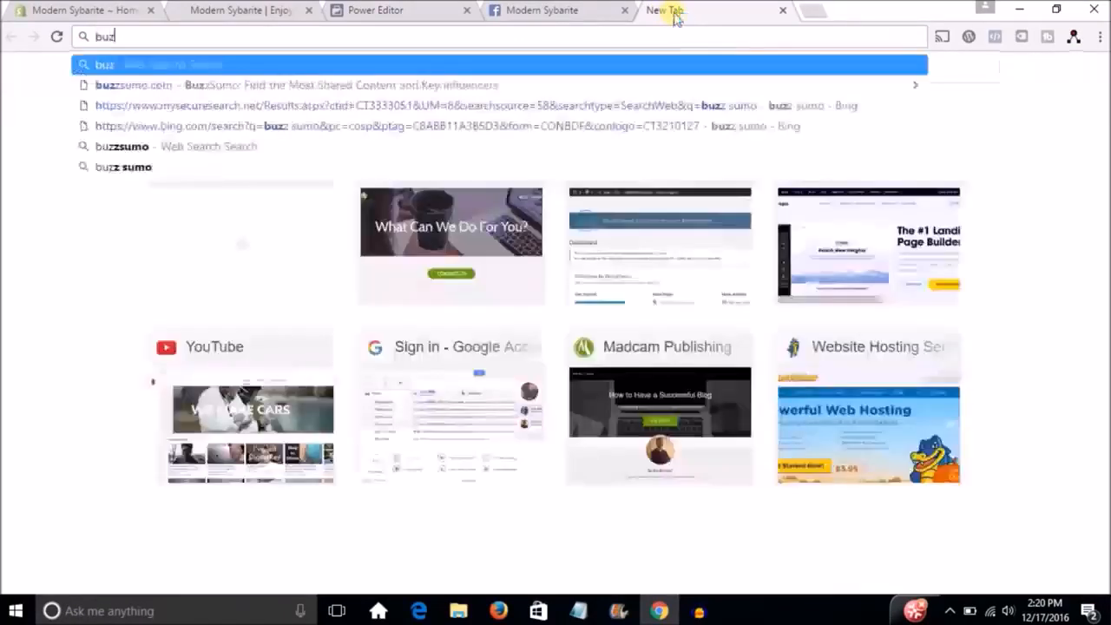
text(zsumo)
key(Return)
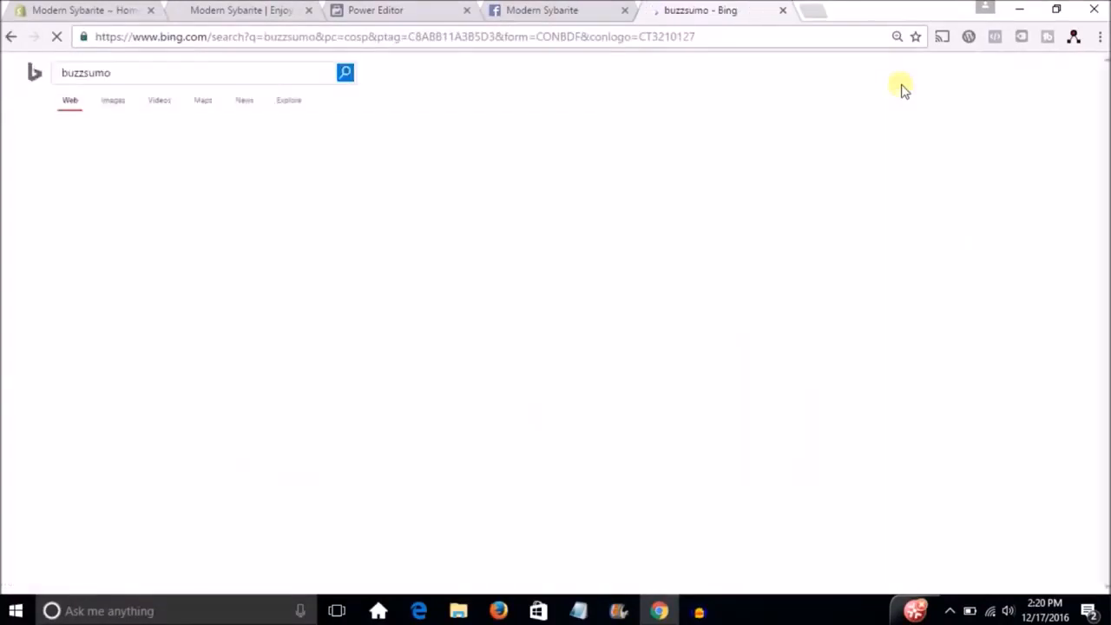
click(282, 149)
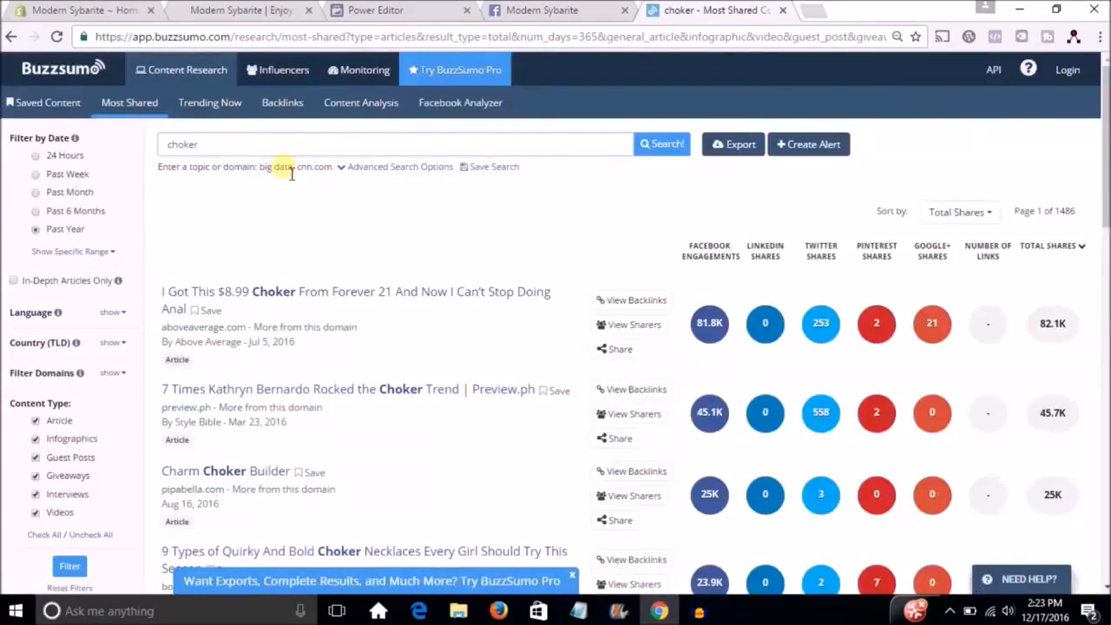
Step: Browse the most shared choker articles and open "9 Types of Quirky And Bold Choker Necklaces Every Girl Should Try This Season" in a new tab
drag(1105, 86, 1105, 180)
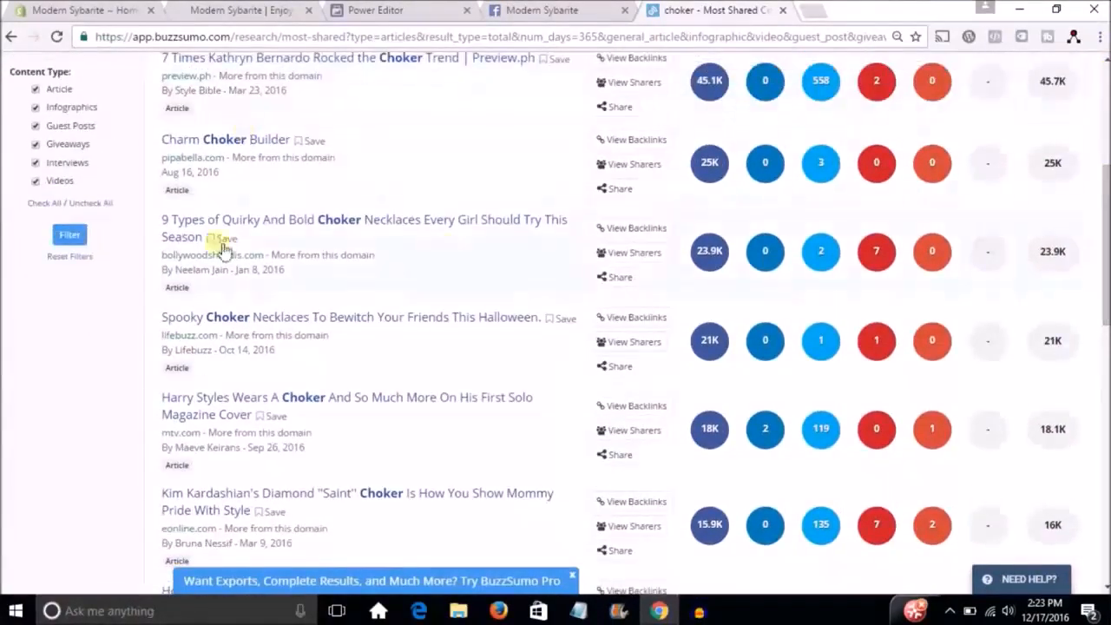
drag(1106, 259, 1106, 276)
scroll(1106, 276, down, 1)
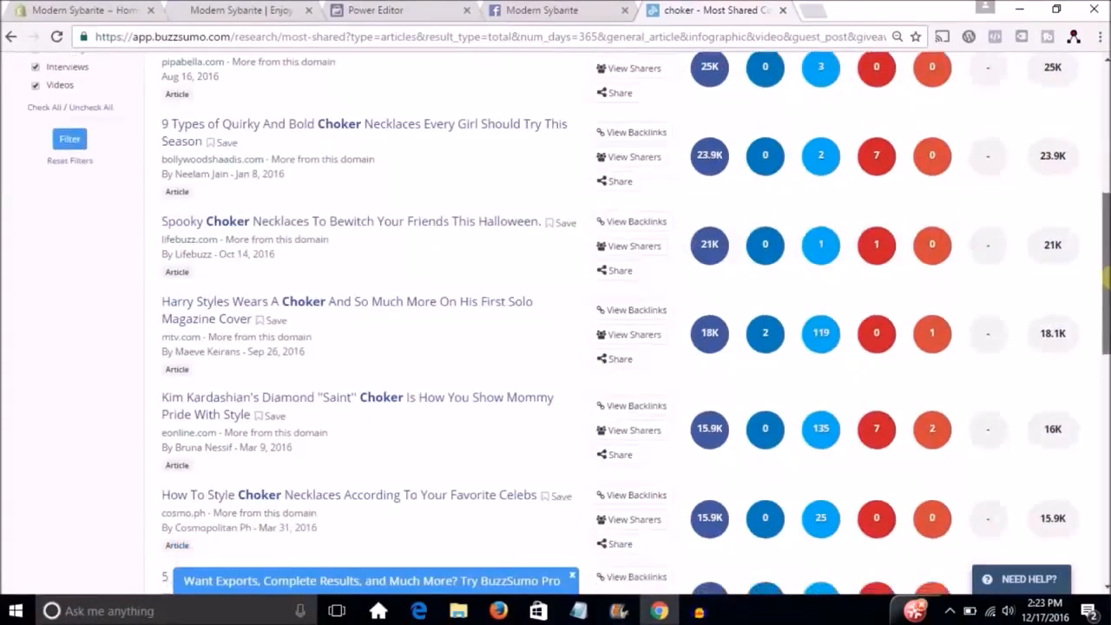
drag(1105, 282, 1088, 268)
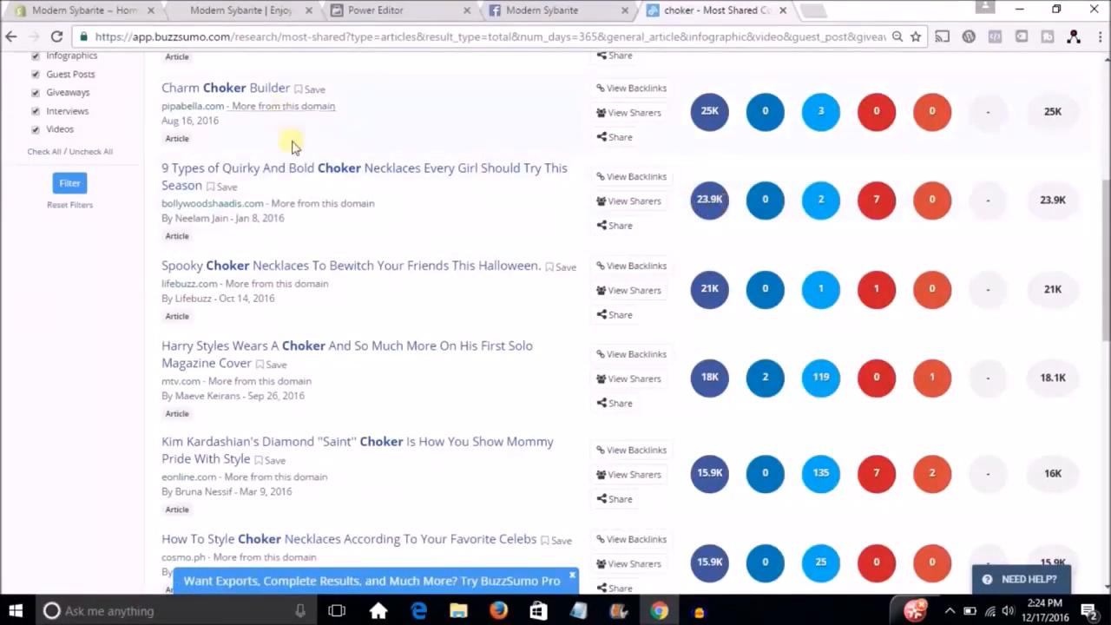
right_click(303, 169)
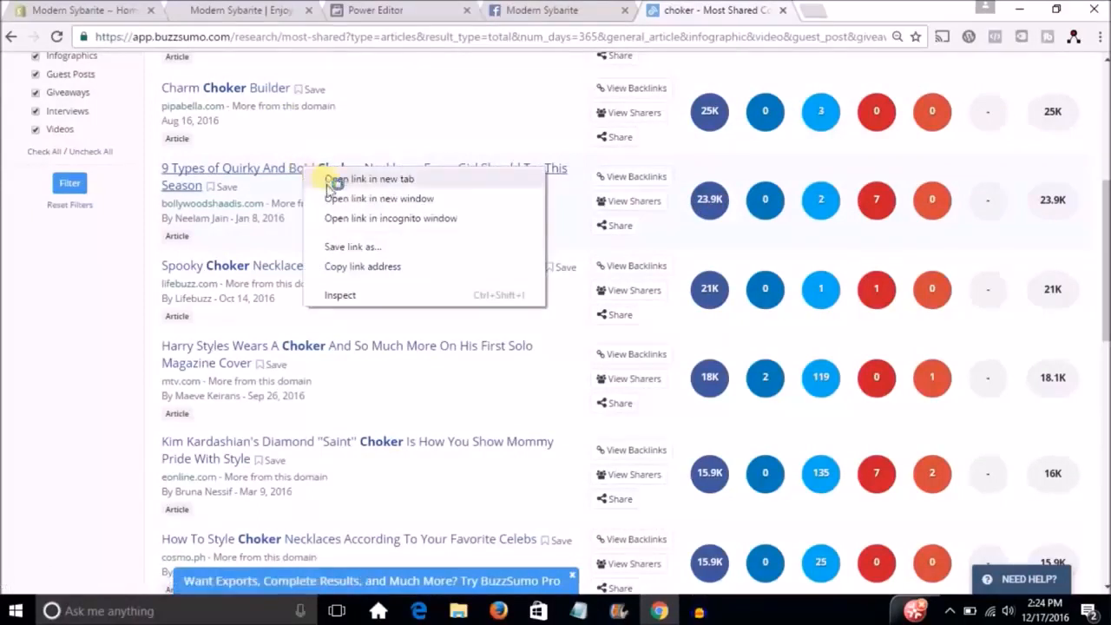
click(330, 179)
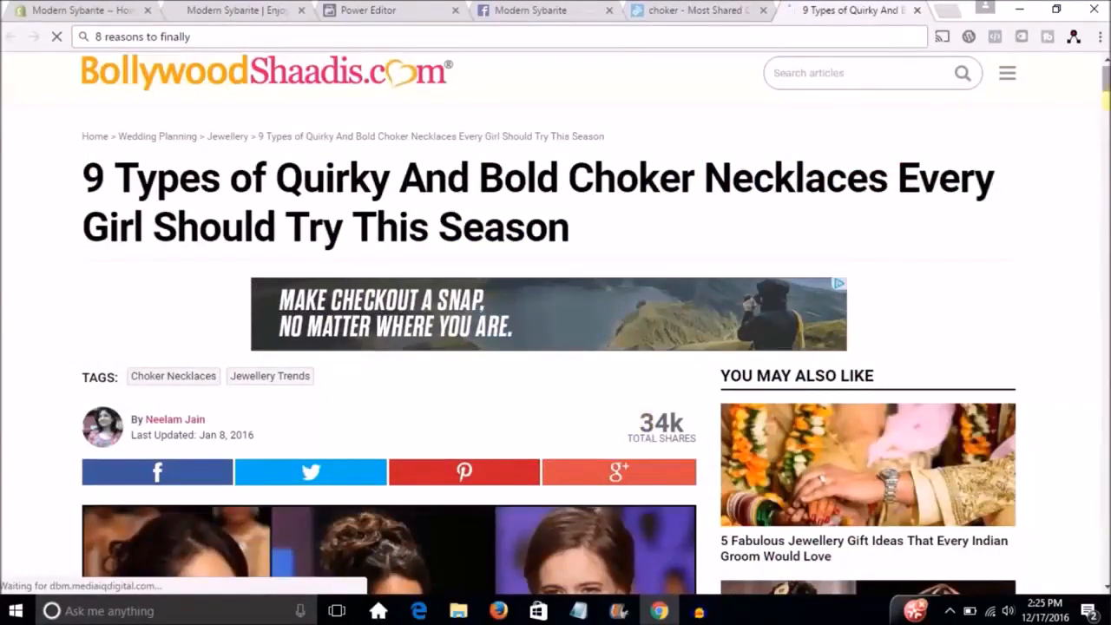
Step: Examine the choker article's lead images, numbered list structure and the text under each choker type
scroll(1105, 96, down, 4)
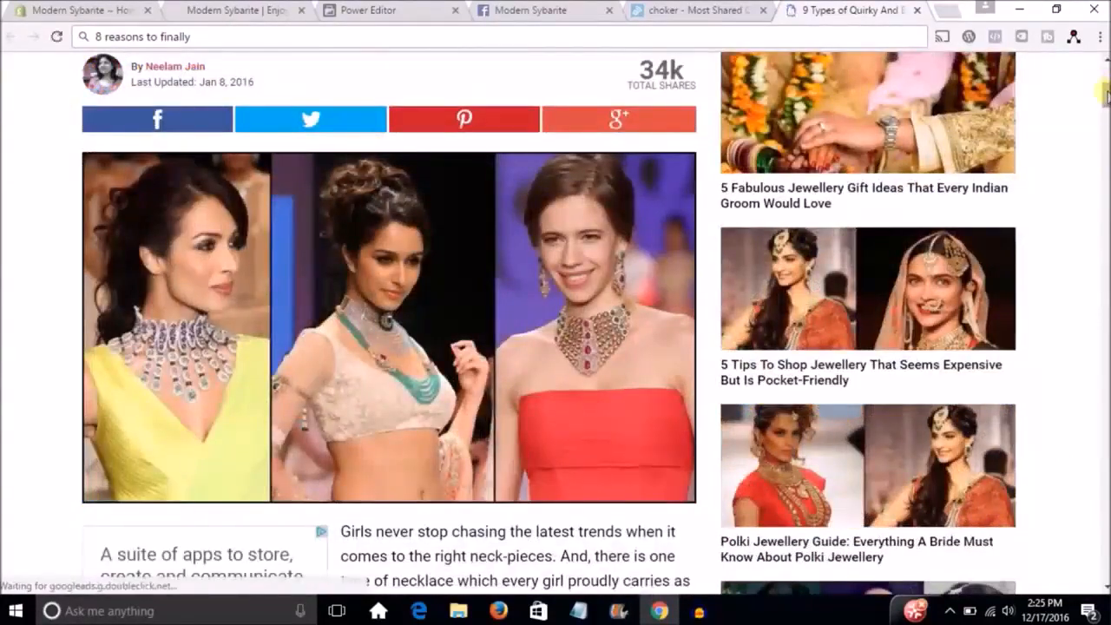
drag(1106, 96, 172, 343)
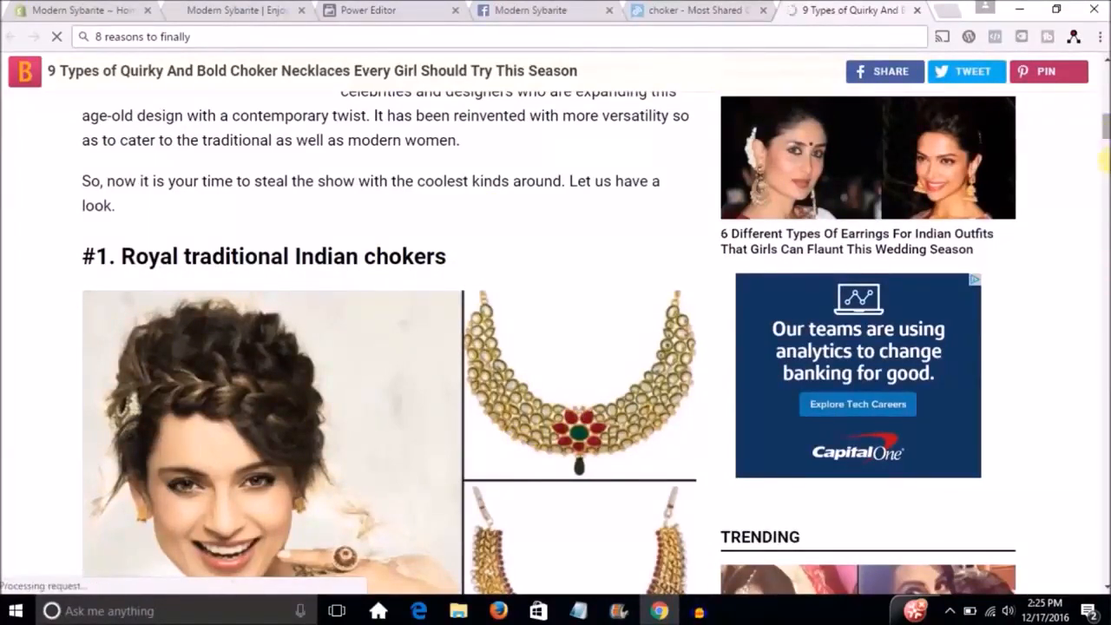
scroll(649, 165, down, 6)
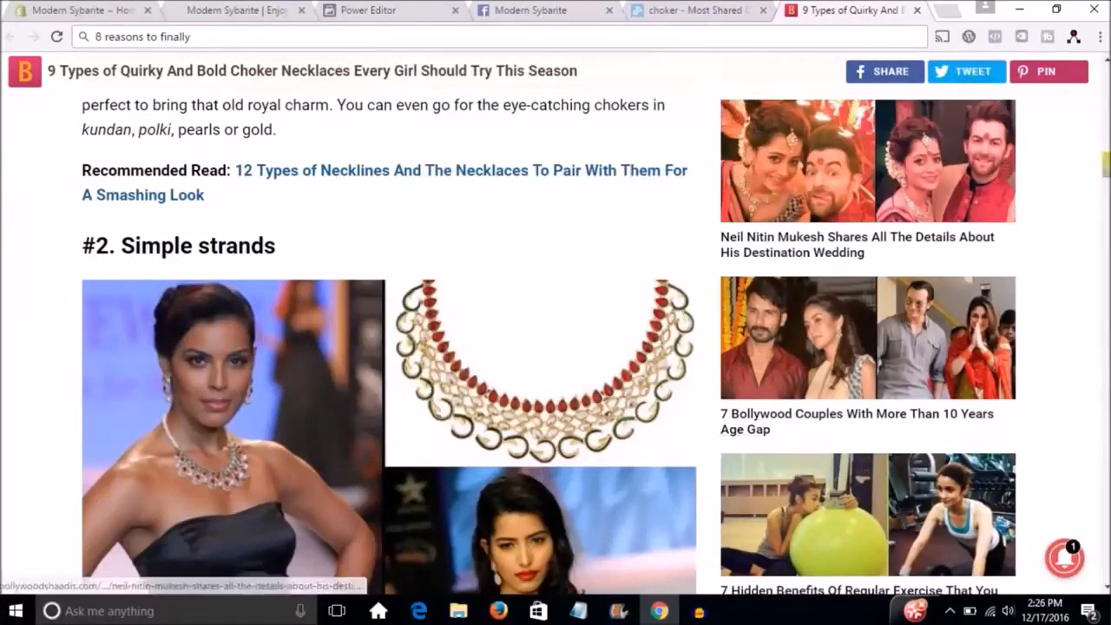
scroll(1105, 206, down, 12)
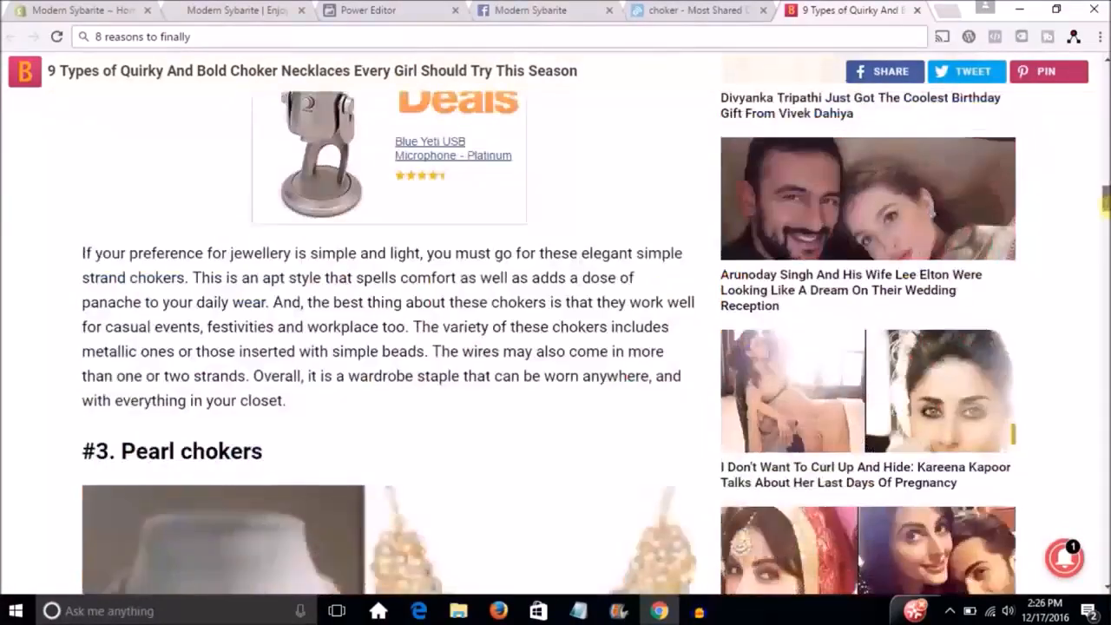
scroll(1104, 212, down, 5)
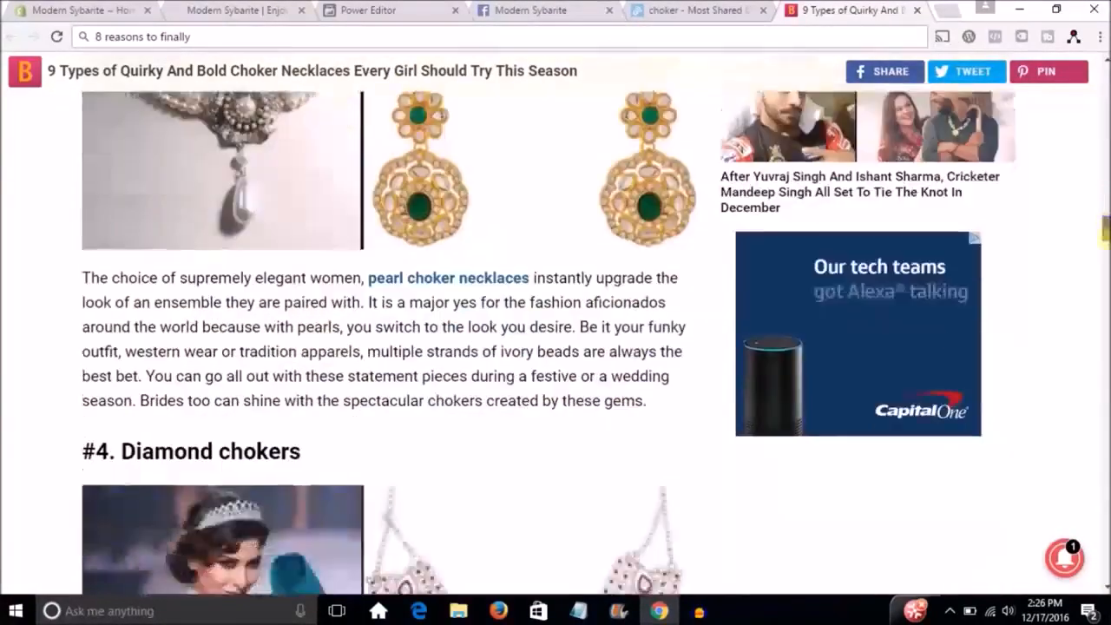
scroll(1104, 213, down, 4)
scroll(389, 343, down, 7)
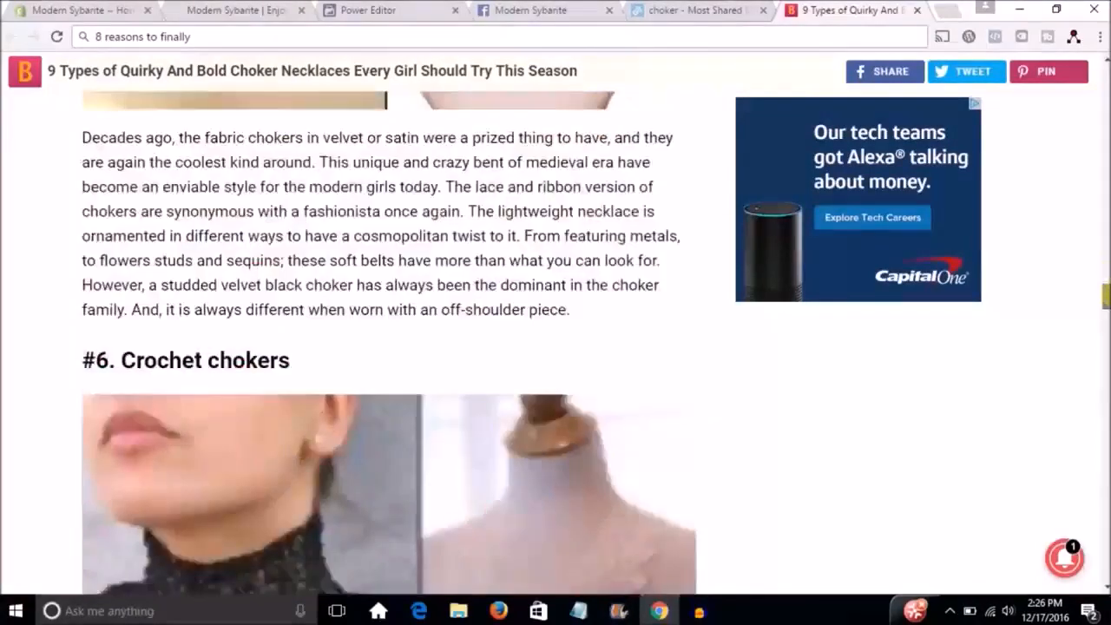
mouse_move(1106, 297)
mouse_down()
mouse_move(1107, 309)
mouse_move(1106, 295)
mouse_up()
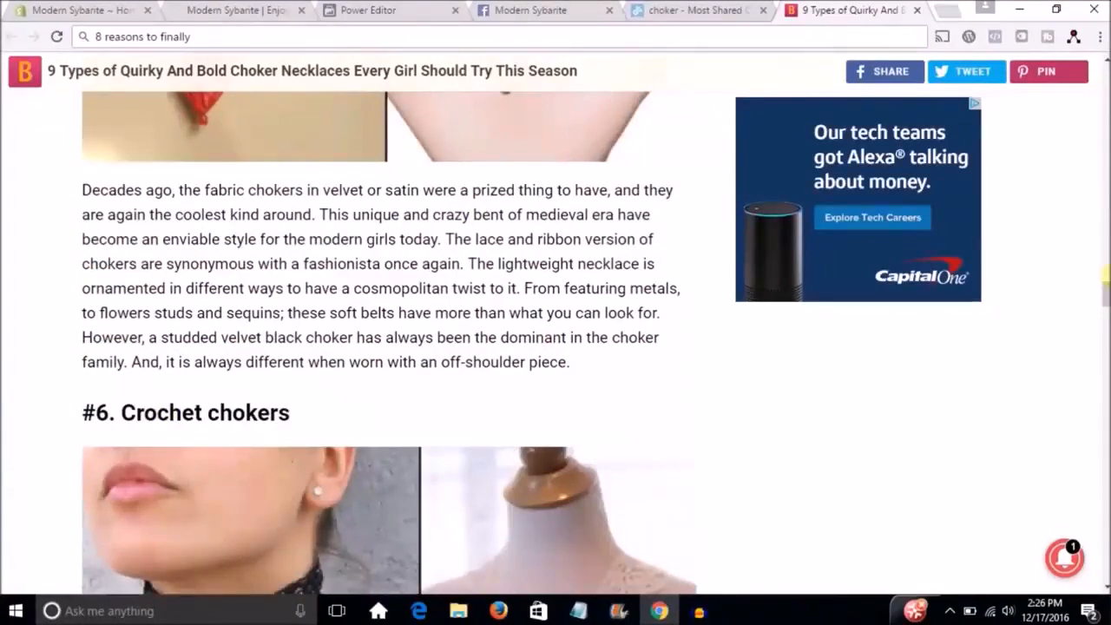
drag(1105, 299, 1104, 312)
scroll(296, 92, down, 4)
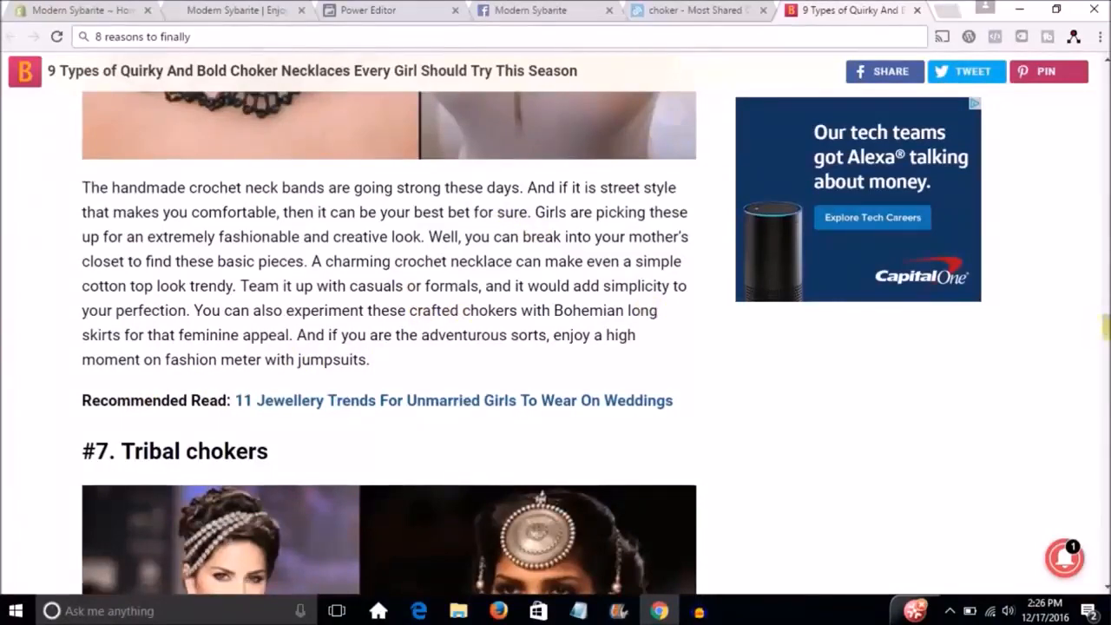
Step: Return to the start of the article and open its Facebook share form
key(Home)
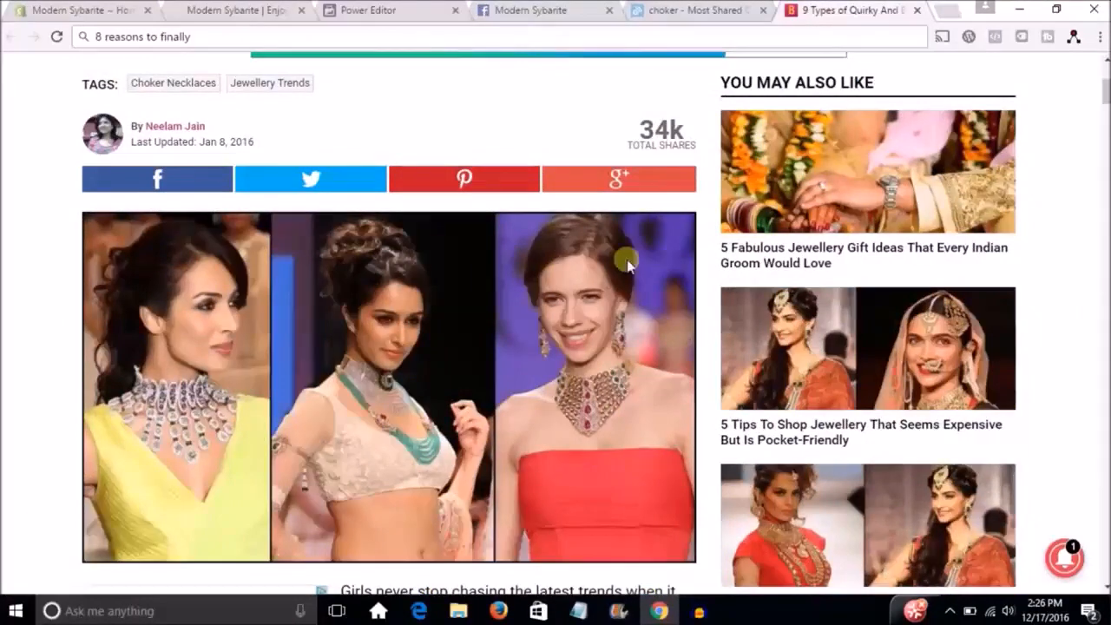
click(181, 180)
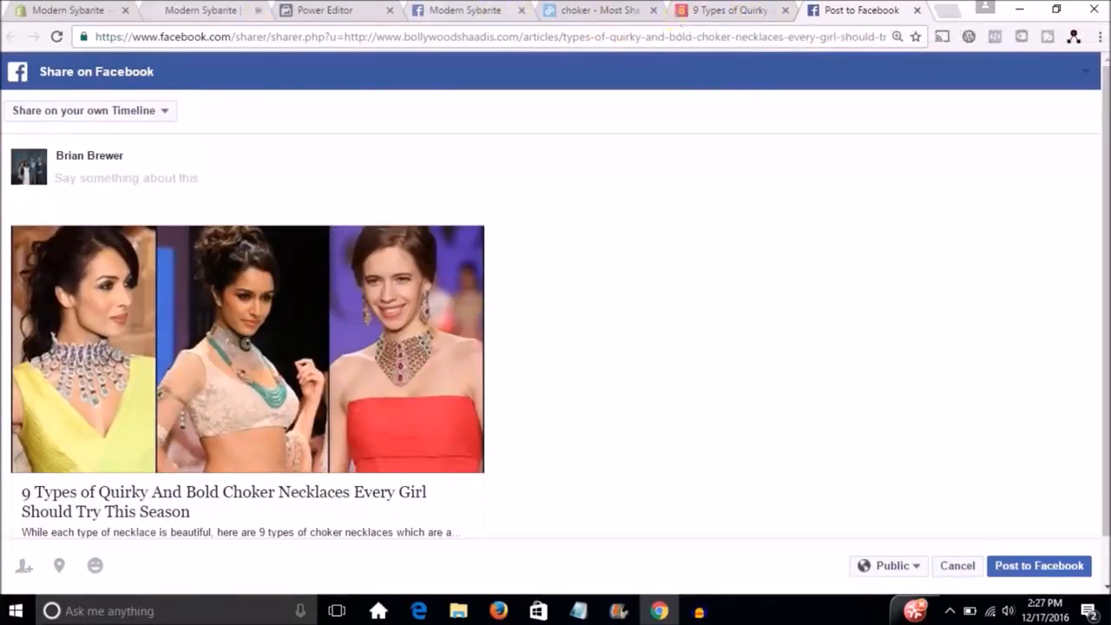
Step: Close the Facebook share form and the "9 Types of Quirky And Bold Choker Necklaces" article without posting
click(917, 11)
click(641, 134)
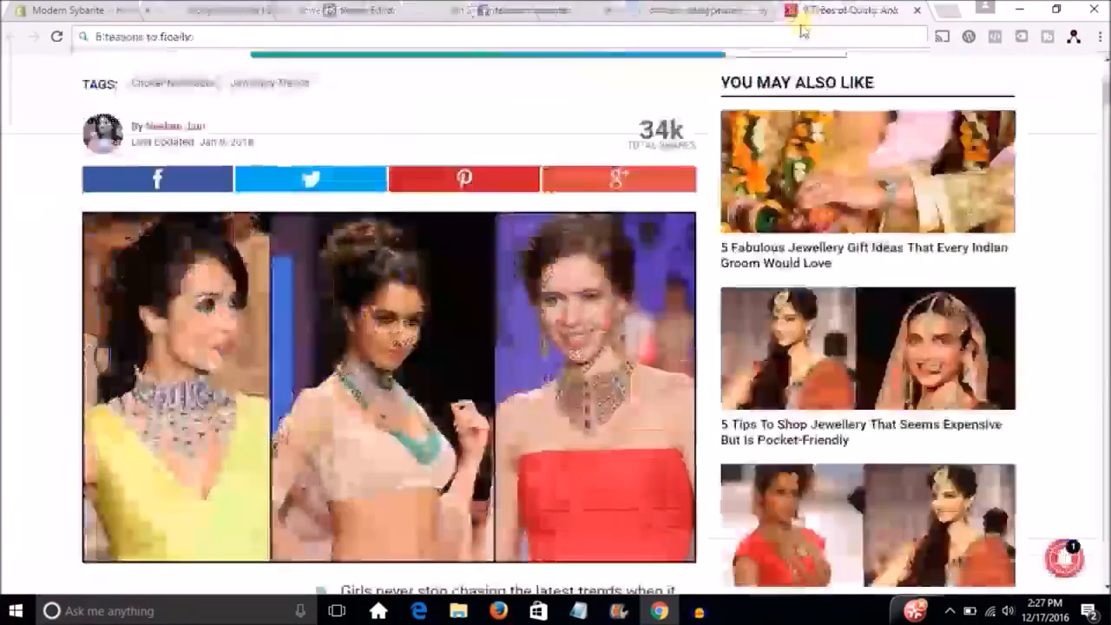
click(917, 10)
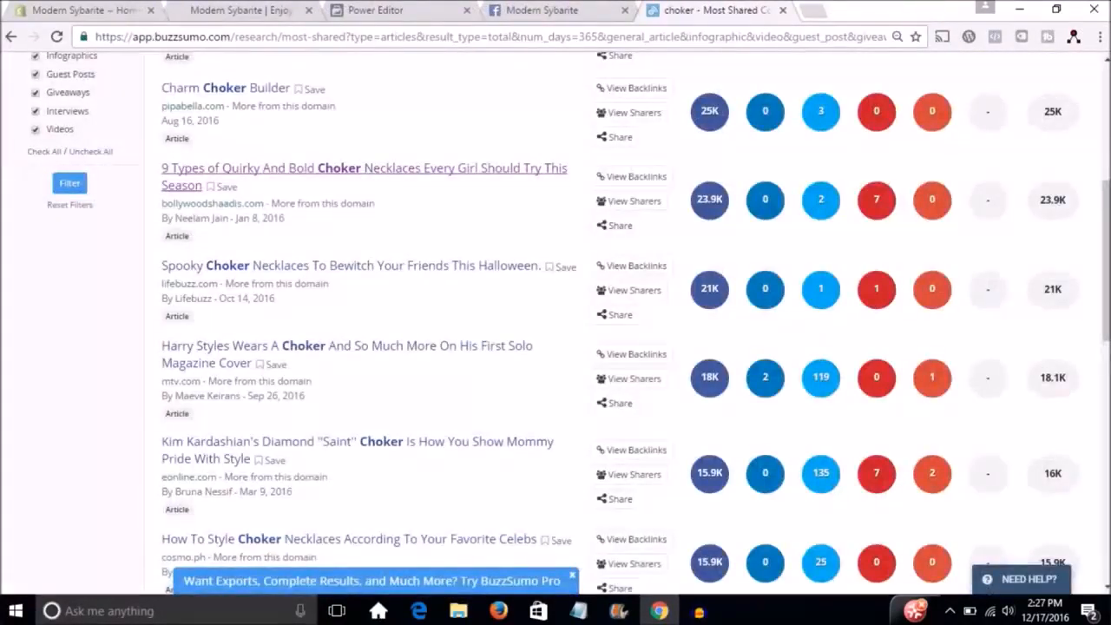
Step: Open the blog link from the Modern Sybarite Facebook page's choker post in a new tab, and close the BuzzSumo results
click(375, 9)
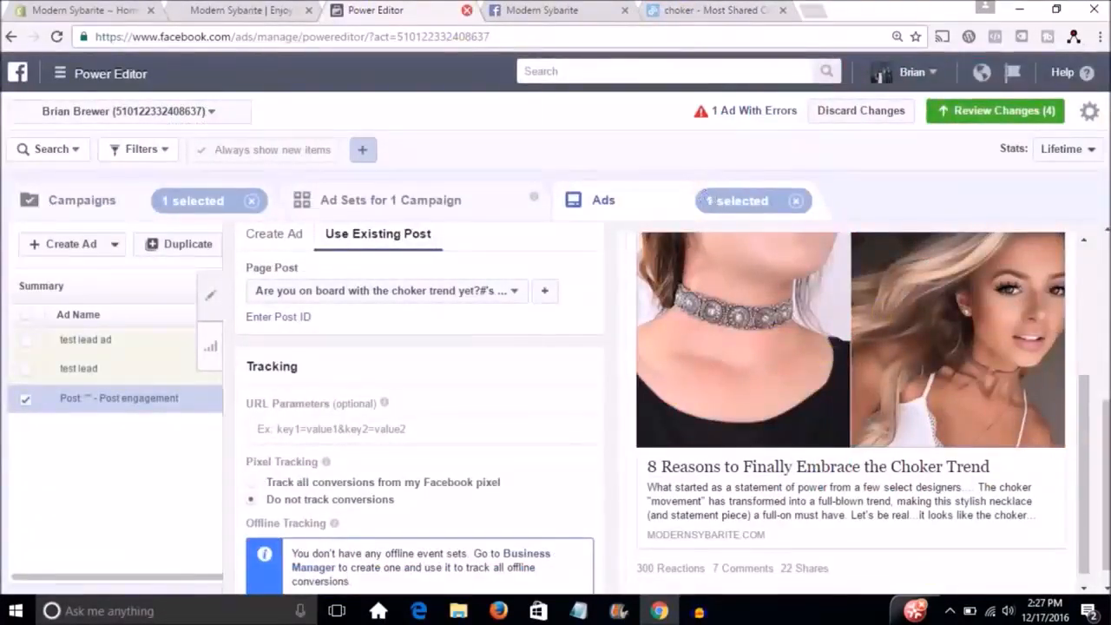
click(541, 9)
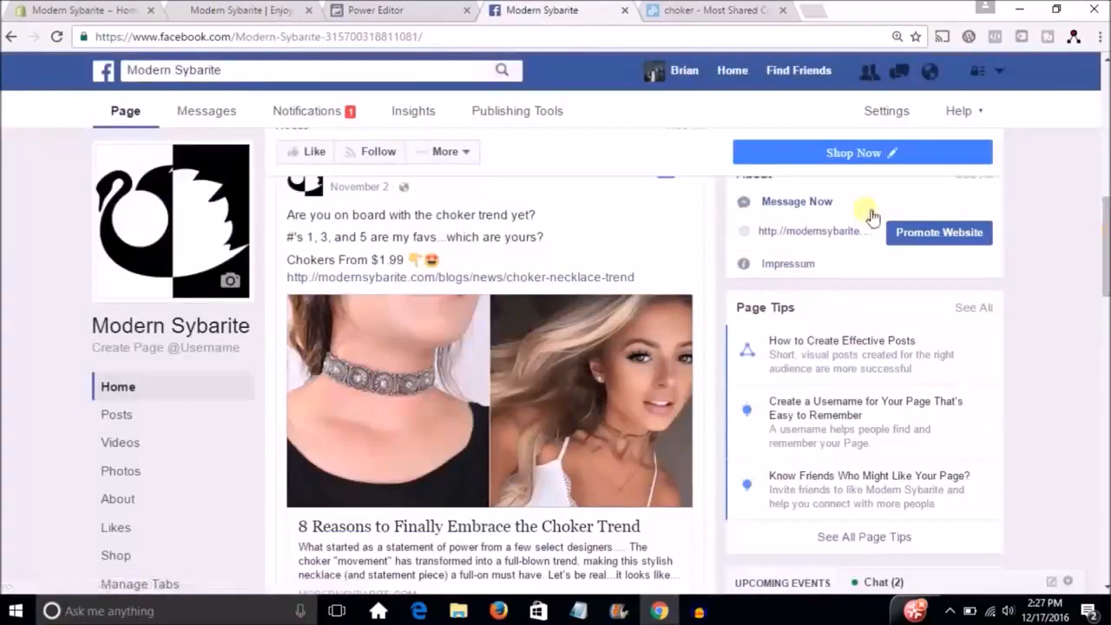
right_click(574, 277)
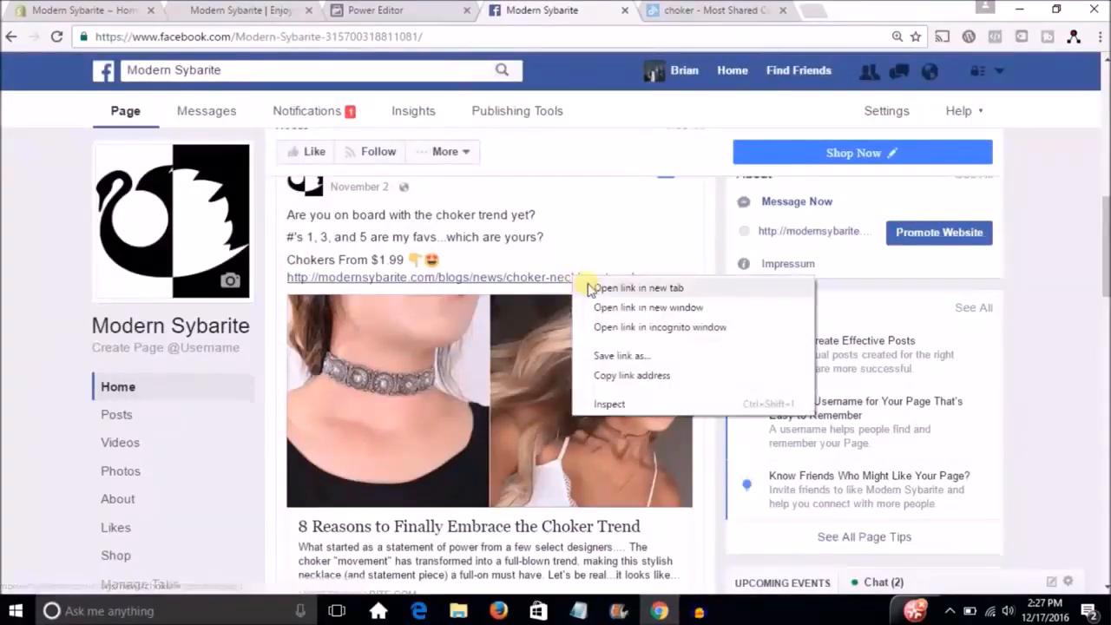
click(595, 289)
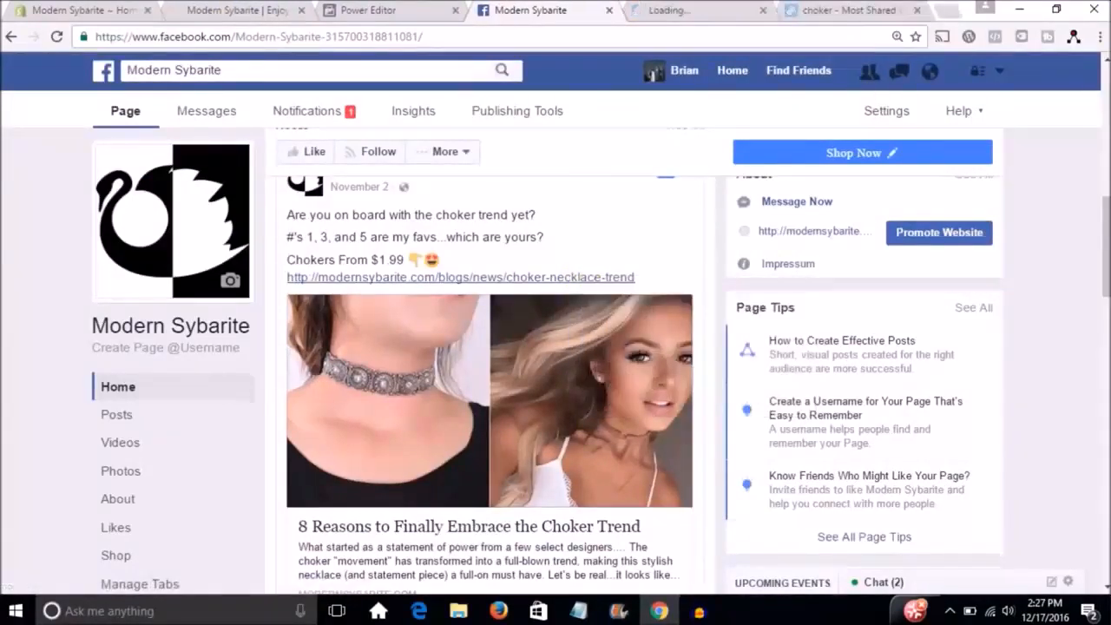
click(916, 9)
click(725, 11)
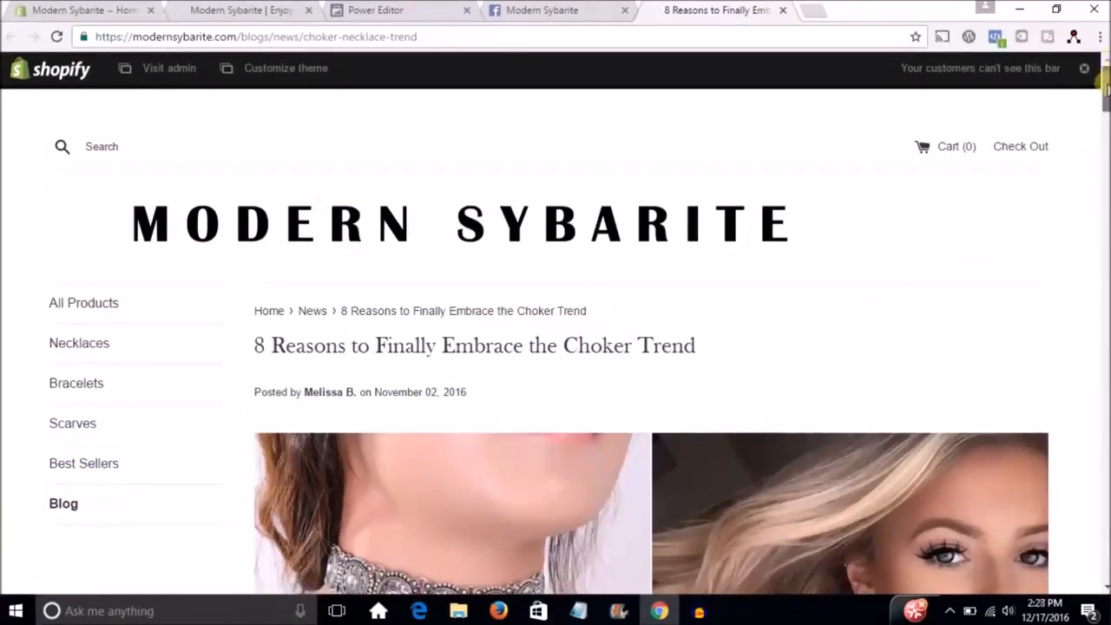
Step: Examine the headline, lead images and introduction of the "8 Reasons to Finally Embrace the Choker Trend" post
scroll(1104, 83, down, 3)
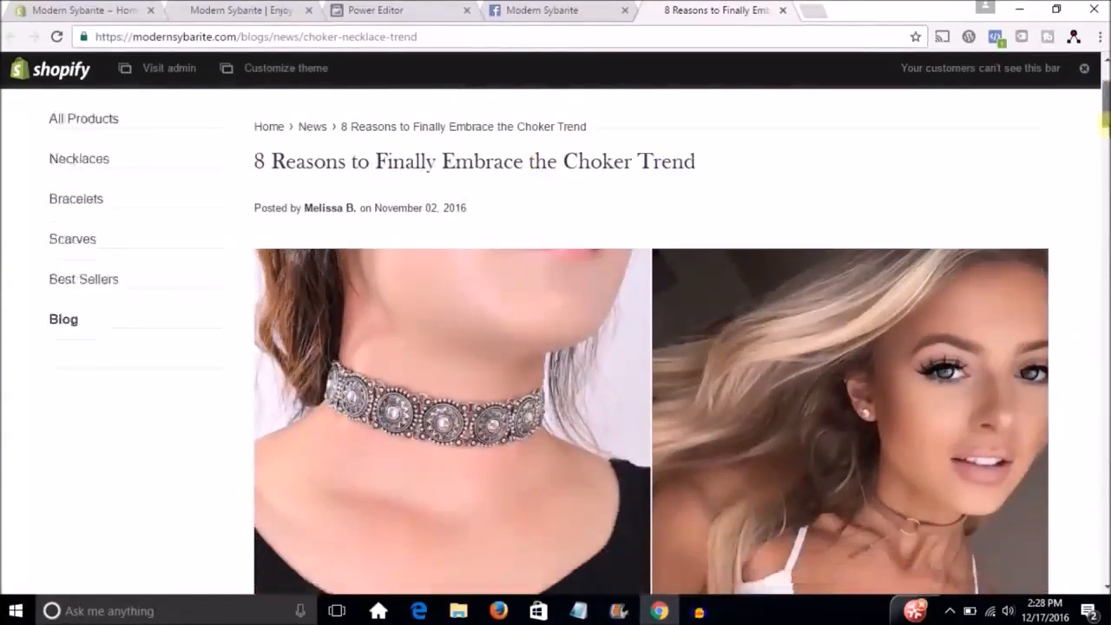
scroll(768, 199, down, 5)
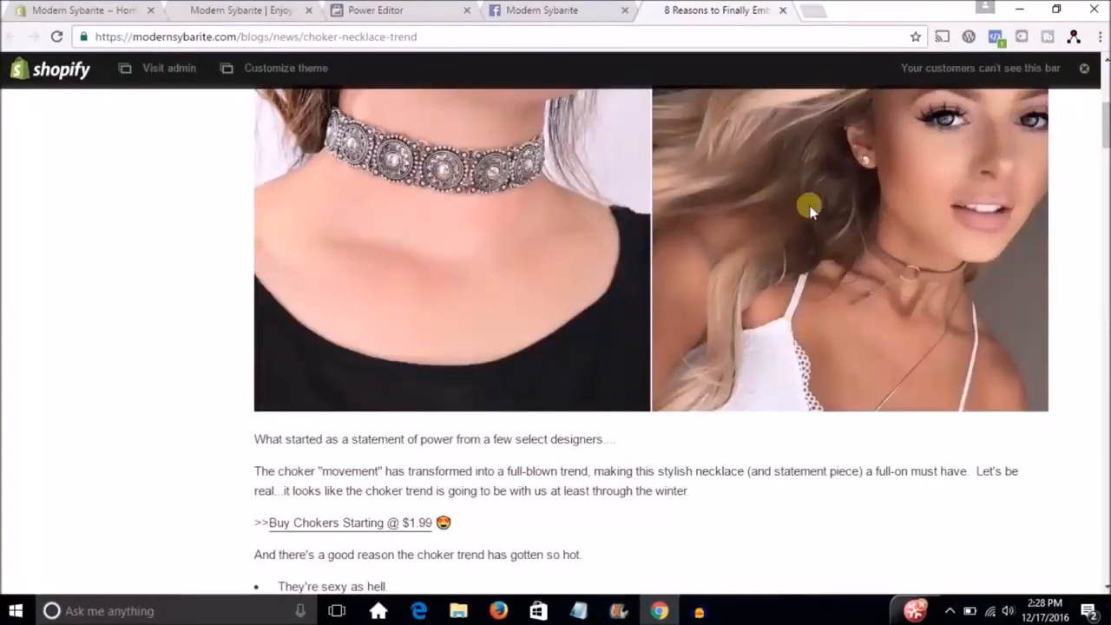
scroll(651, 338, up, 3)
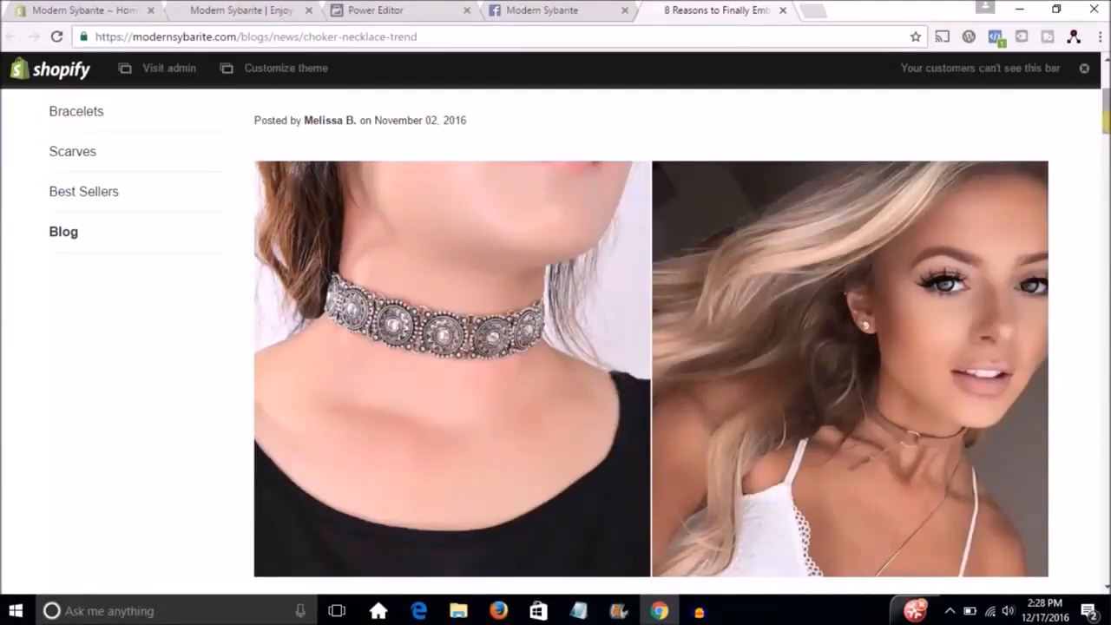
drag(1105, 117, 1106, 145)
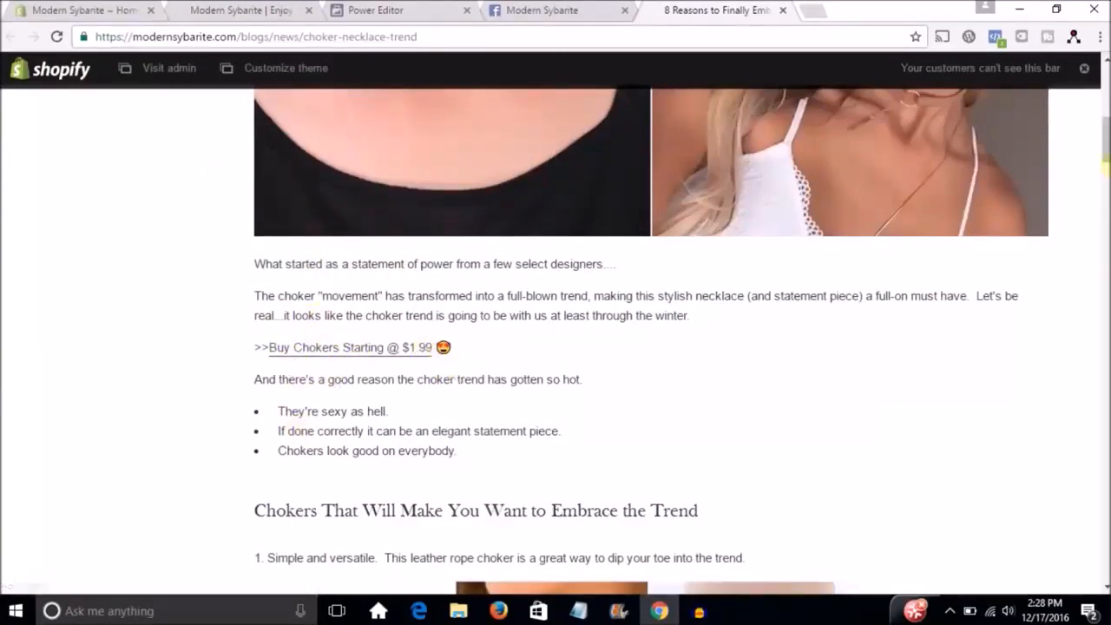
Step: Open the "Buy Chokers Starting @ $1.99" link in a new tab and look through the products on the page it leads to
right_click(323, 347)
click(356, 363)
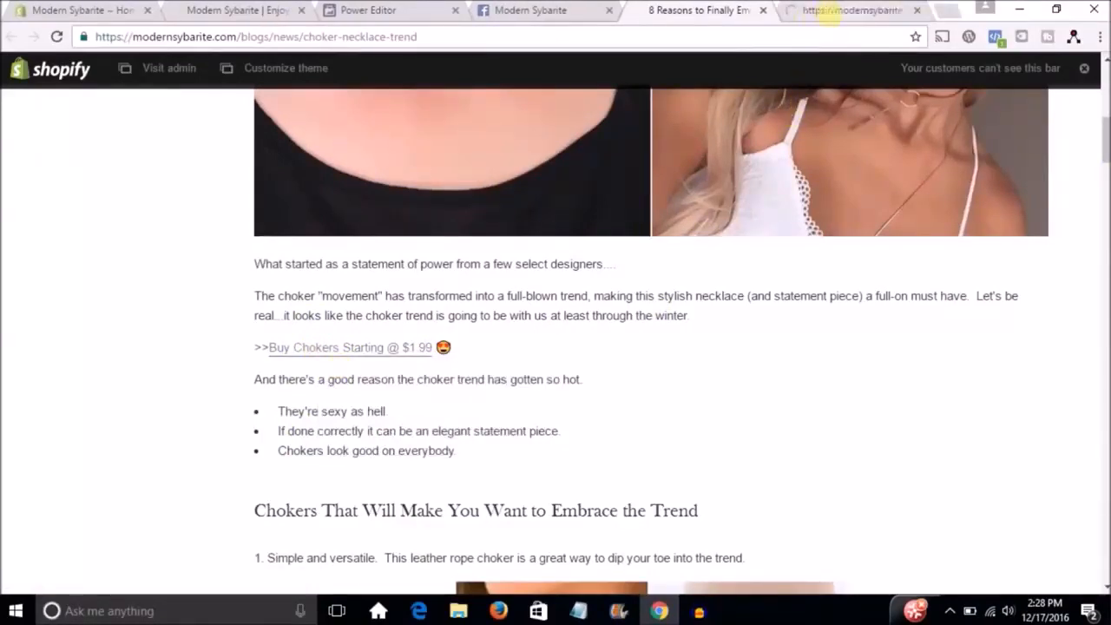
click(822, 10)
scroll(1100, 243, down, 5)
scroll(983, 377, up, 1)
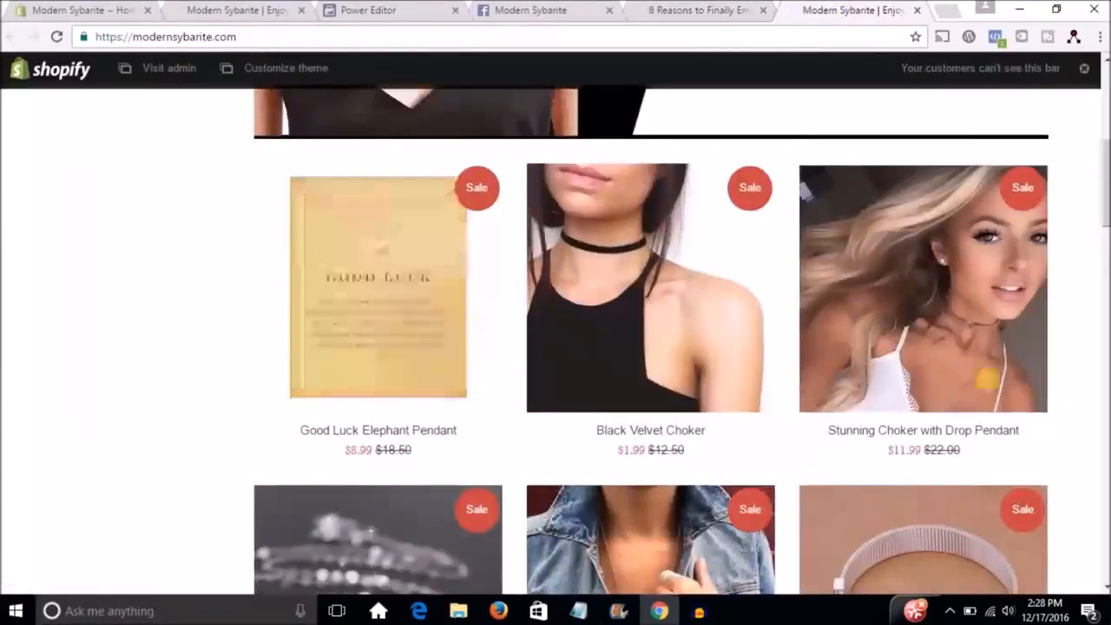
scroll(1093, 113, up, 3)
scroll(1100, 104, up, 2)
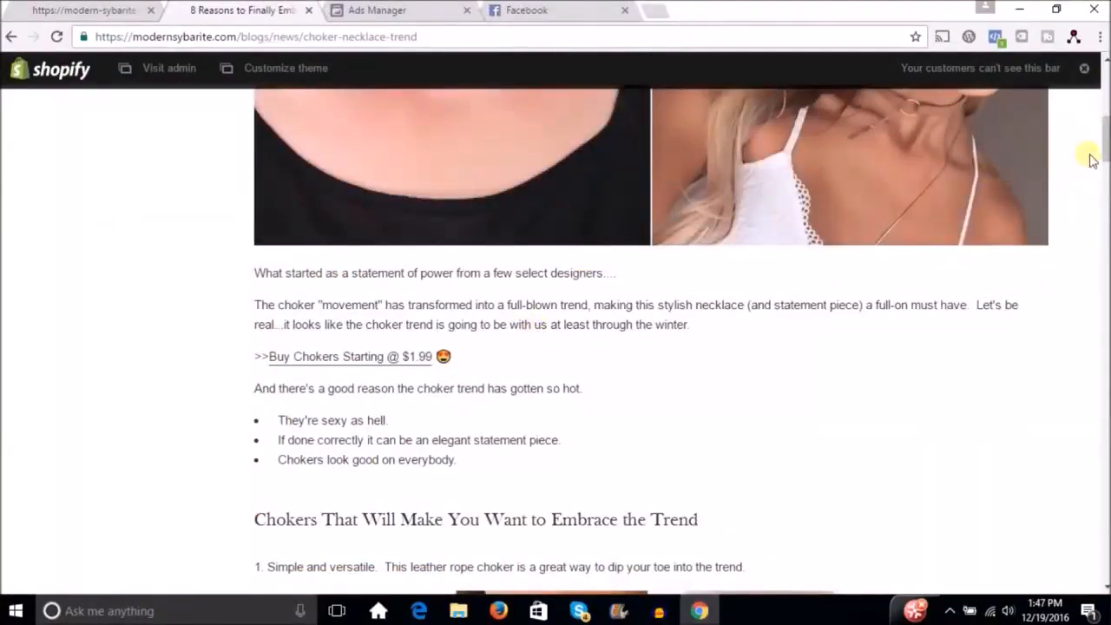
Step: Examine the blog post's bulleted reasons and the image and description of its first listed choker
scroll(1105, 138, down, 3)
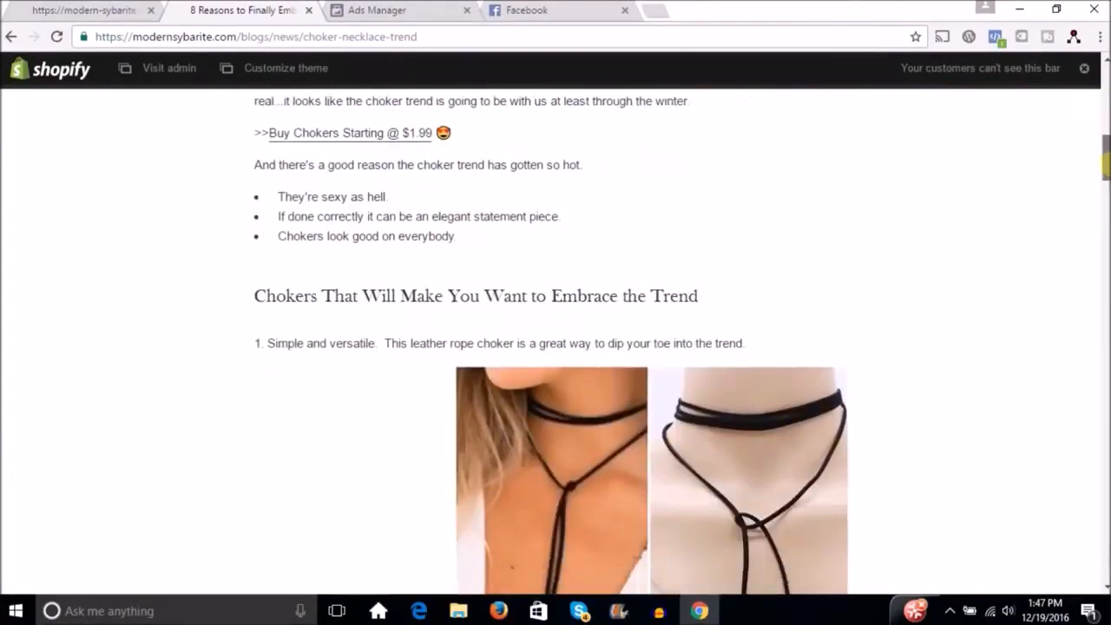
scroll(1105, 161, down, 1)
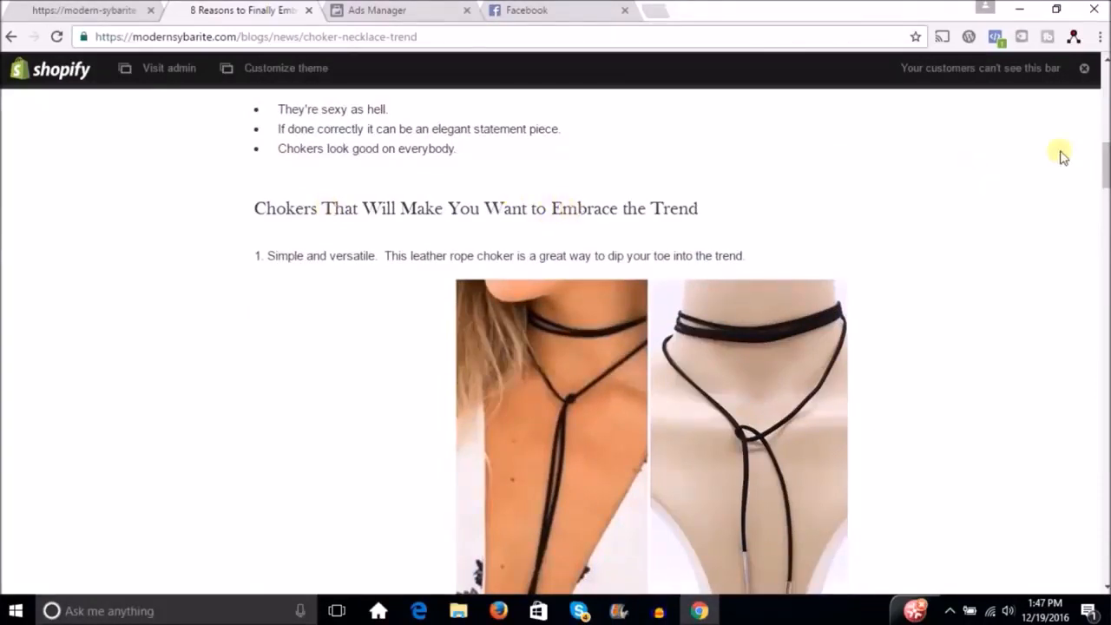
scroll(1105, 154, down, 1)
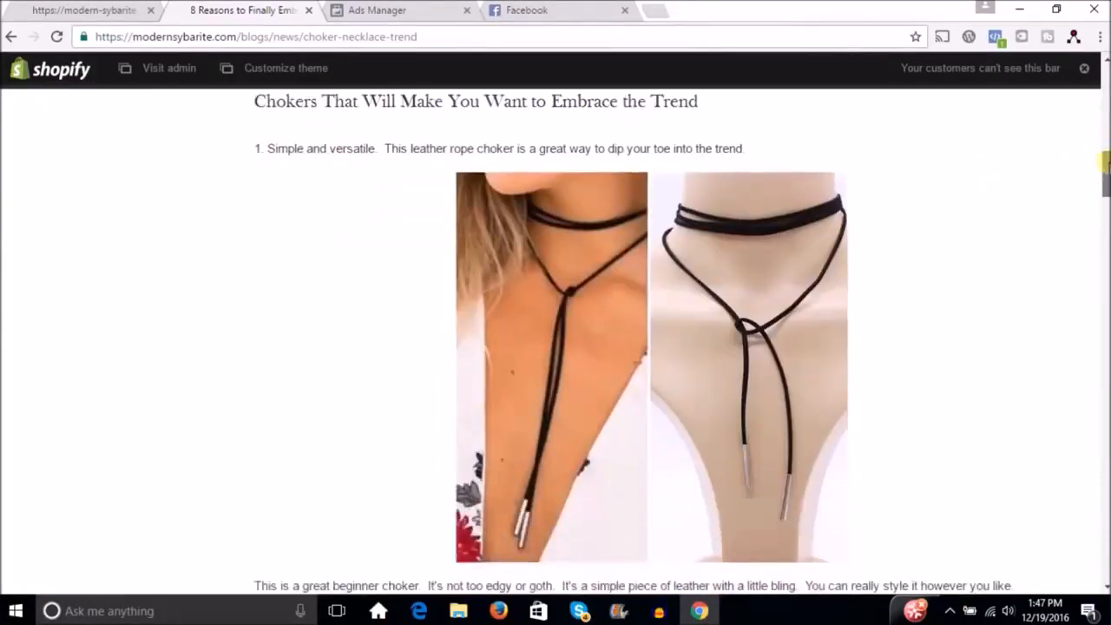
mouse_move(1105, 164)
mouse_down()
mouse_move(1106, 217)
mouse_move(1106, 158)
mouse_up()
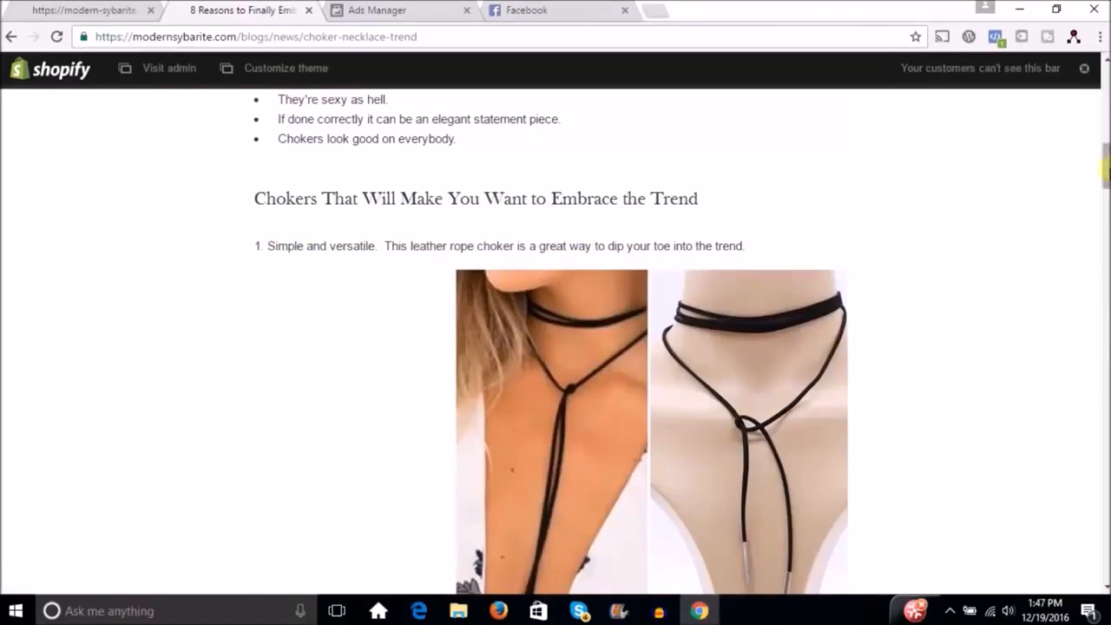
drag(1105, 173, 1105, 201)
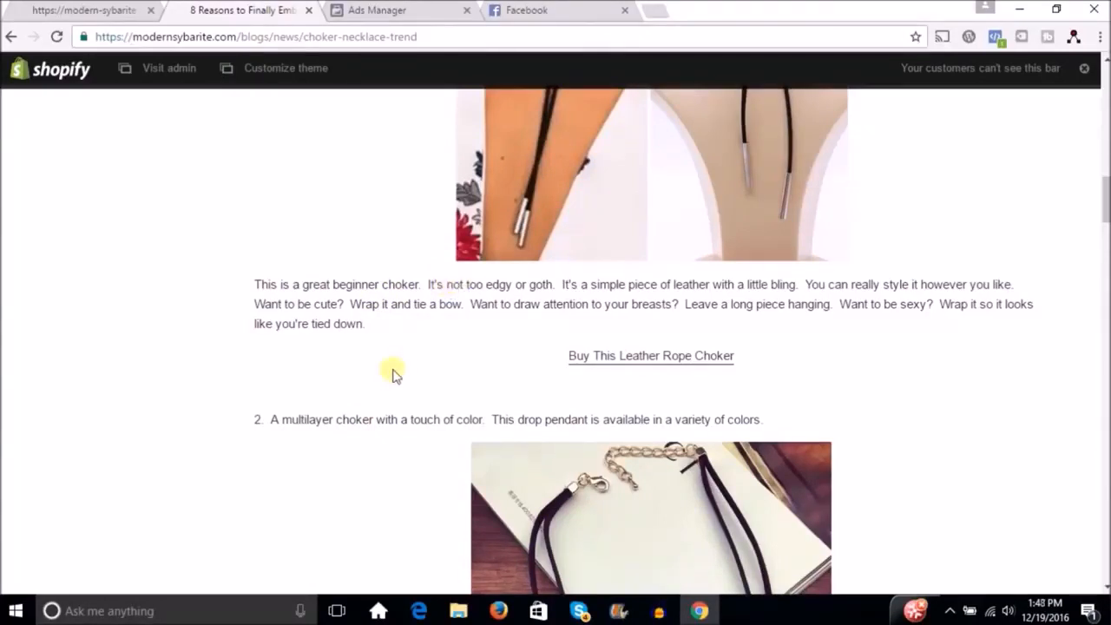
Step: Open the "Buy This Leather Rope Choker" link in a new tab, view its product page and return to the blog post
right_click(634, 364)
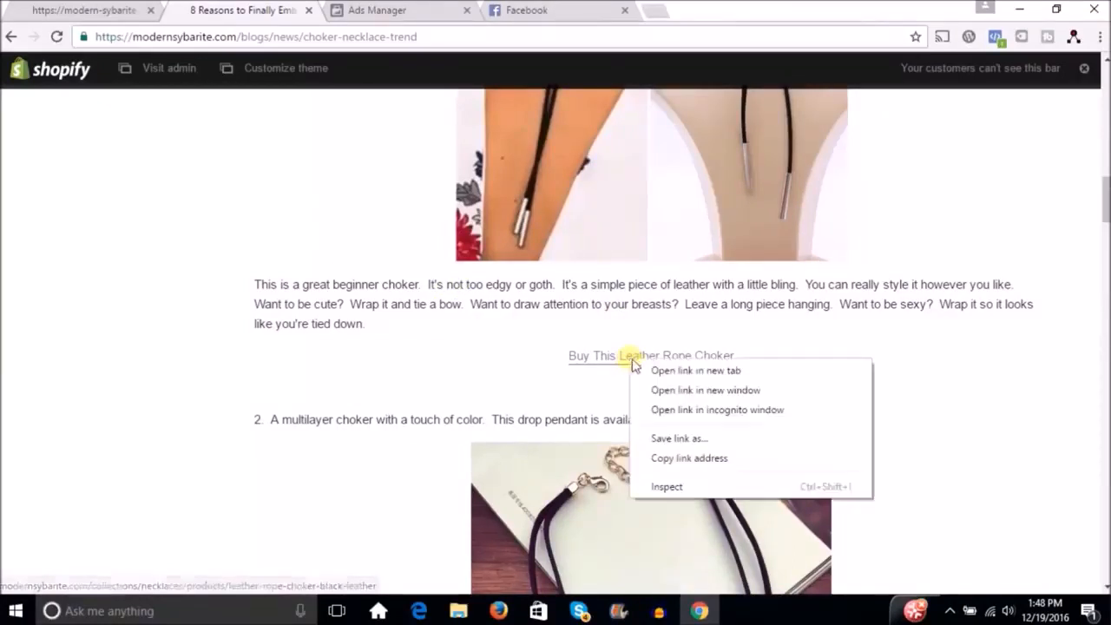
click(647, 369)
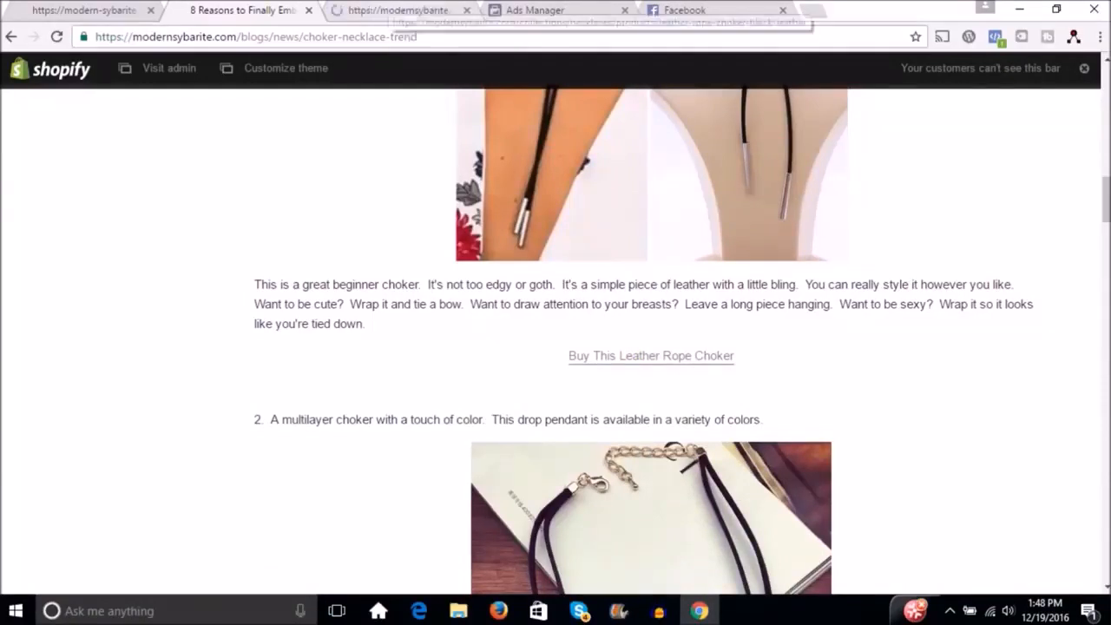
click(390, 9)
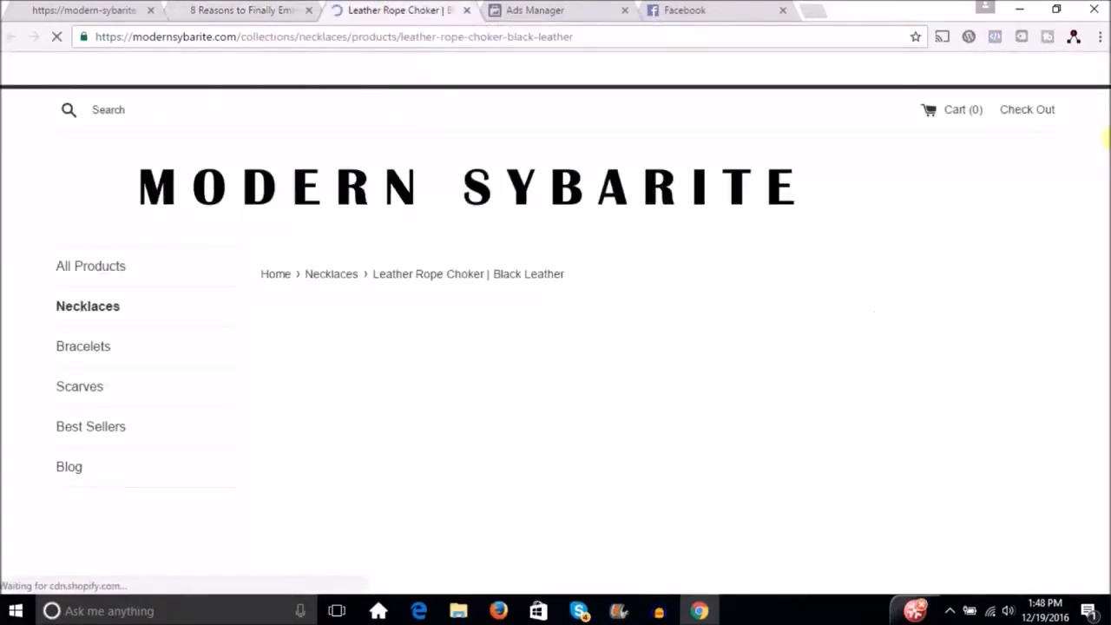
drag(1105, 159, 1105, 263)
key(ctrl+shift+Tab)
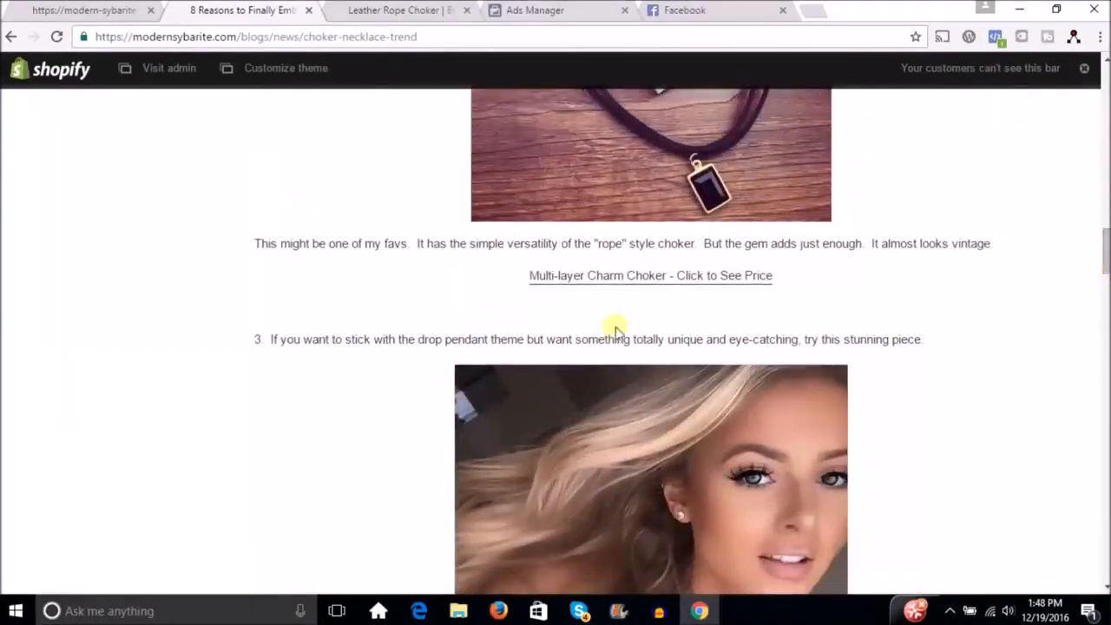
Step: Examine the remaining numbered chokers, their descriptions and product links through to the end of the blog post
drag(1106, 246, 1101, 290)
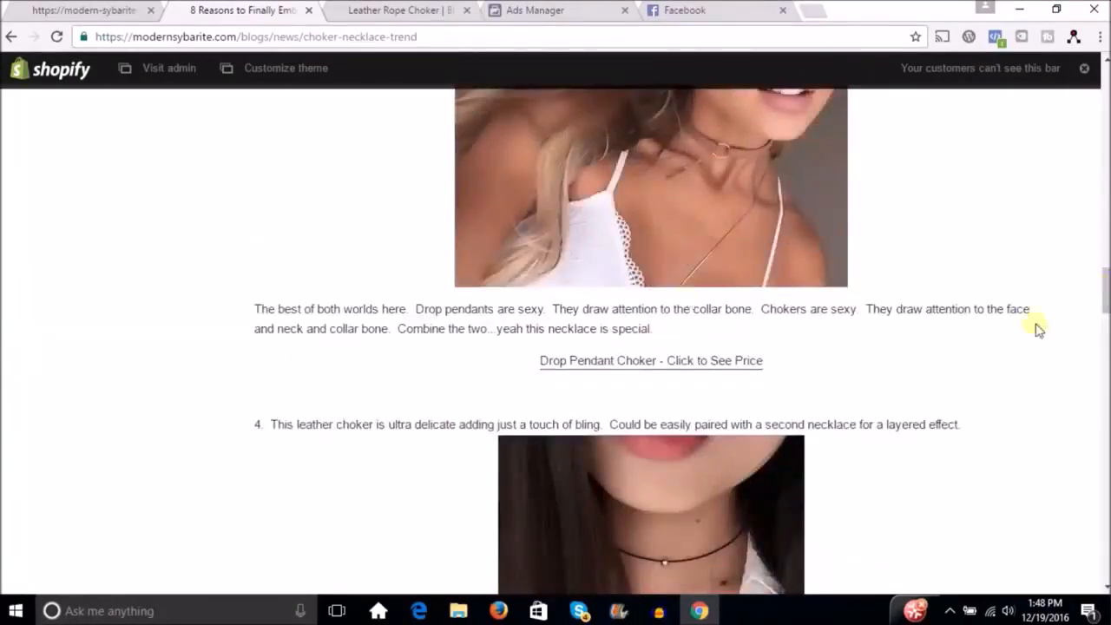
drag(1105, 293, 1104, 373)
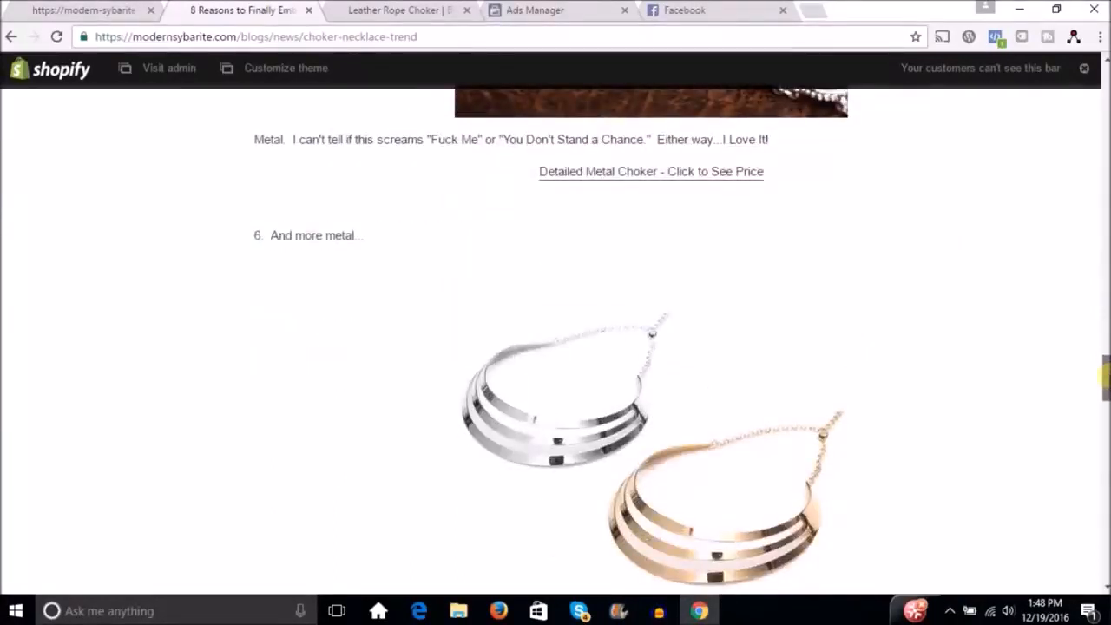
drag(1104, 374, 1105, 418)
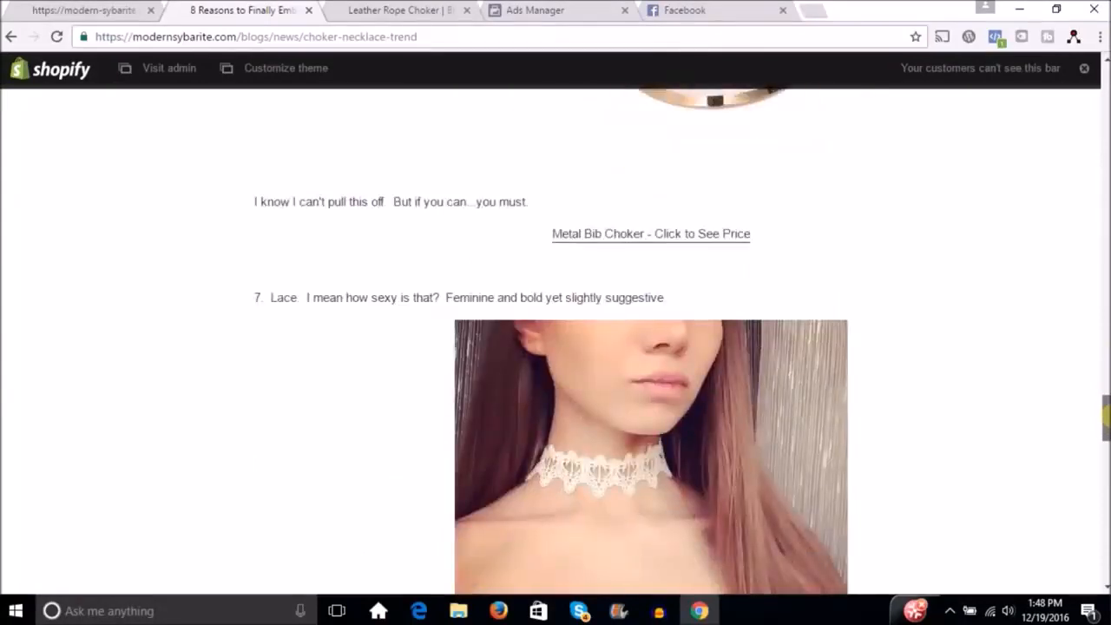
drag(1105, 425, 1103, 542)
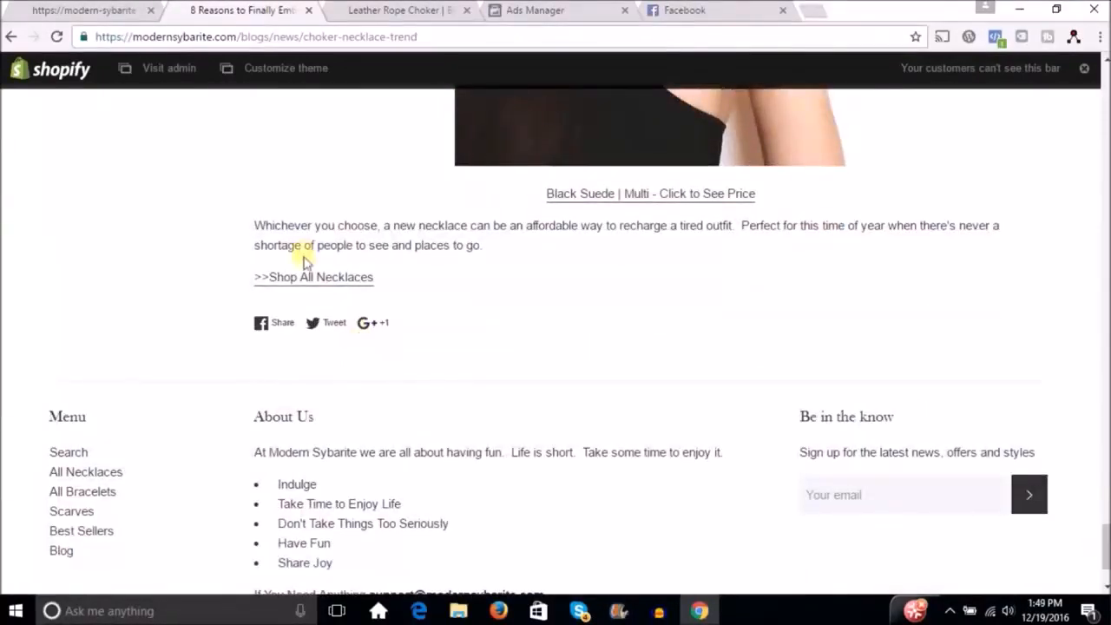
Step: Open the "Shop All Necklaces" link in a new tab and look through the Necklaces collection
right_click(312, 285)
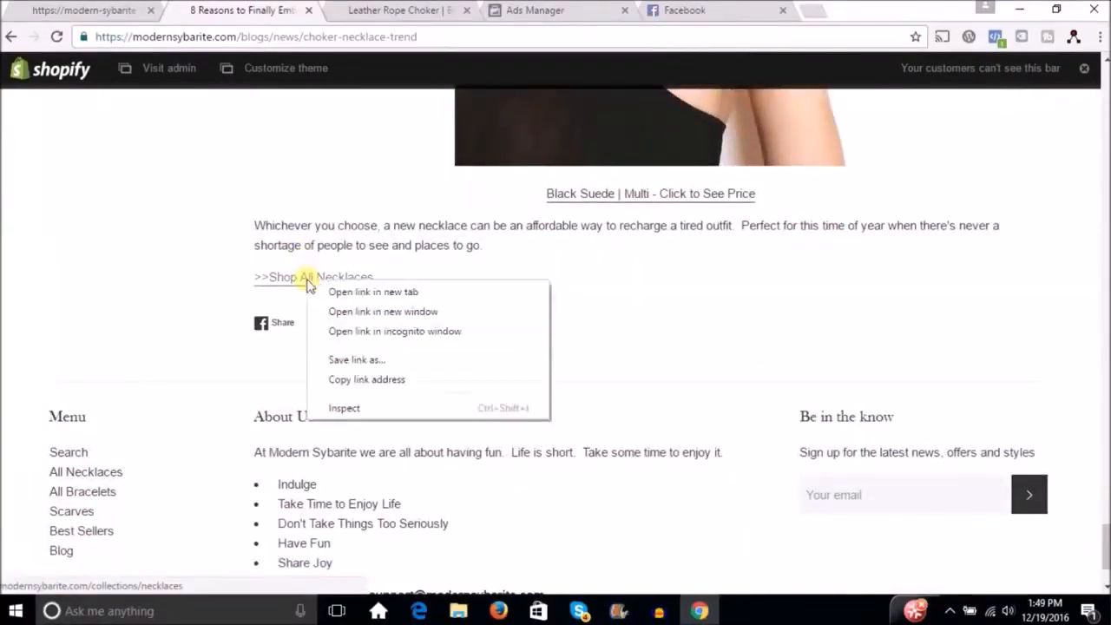
click(333, 293)
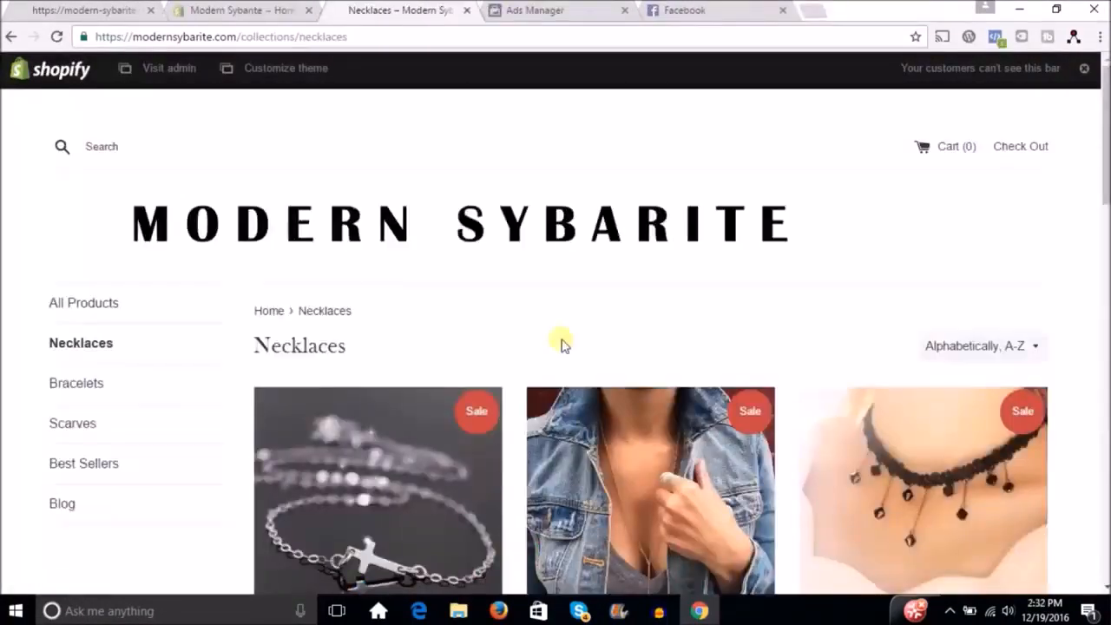
drag(1105, 150, 1105, 351)
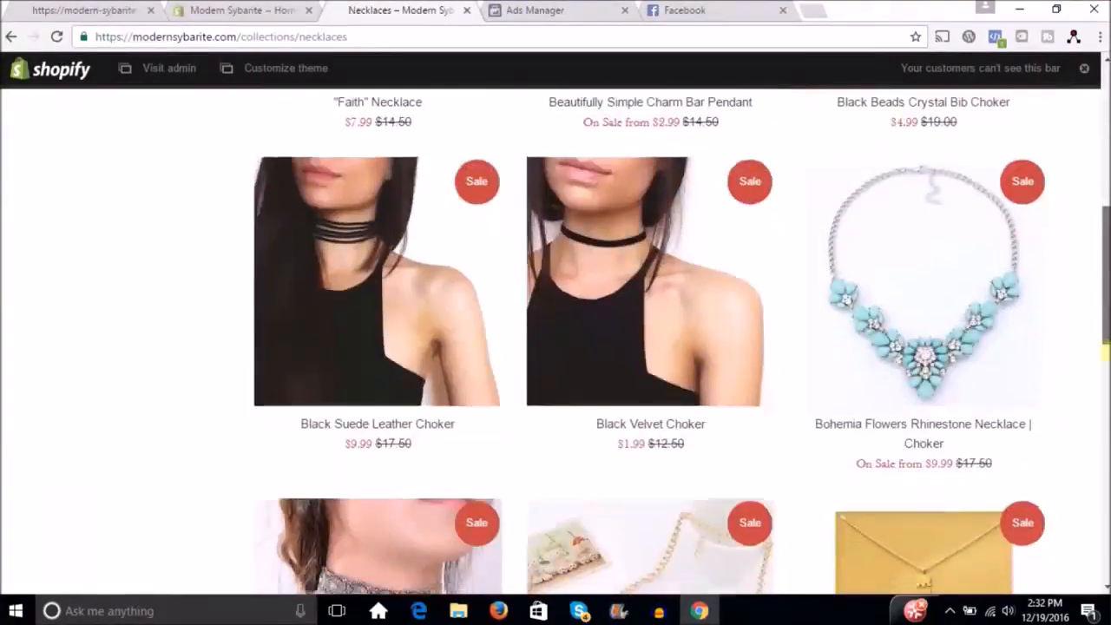
scroll(1079, 240, down, 3)
scroll(1078, 240, up, 10)
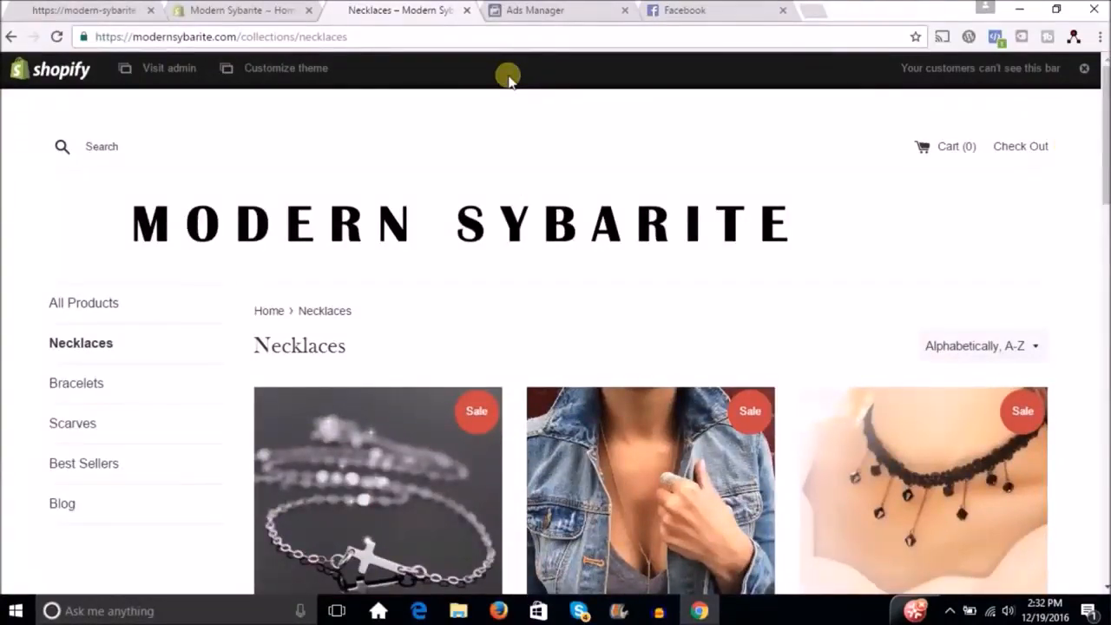
Step: Open the Modern Sybarite store's Shopify admin home in a new tab and close the duplicate admin tab
click(104, 9)
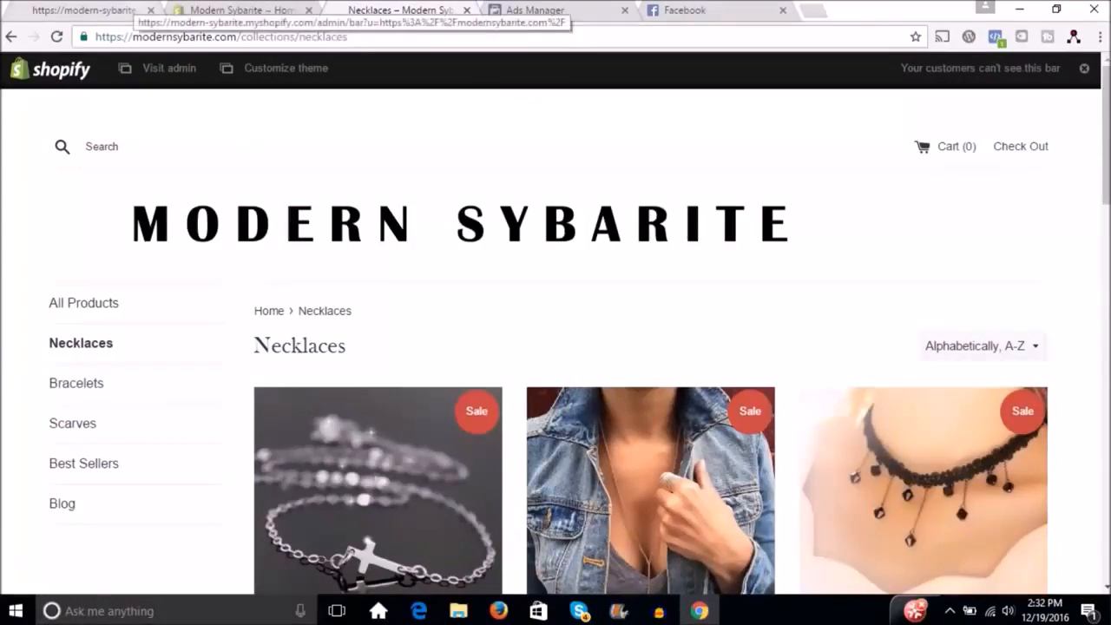
click(63, 79)
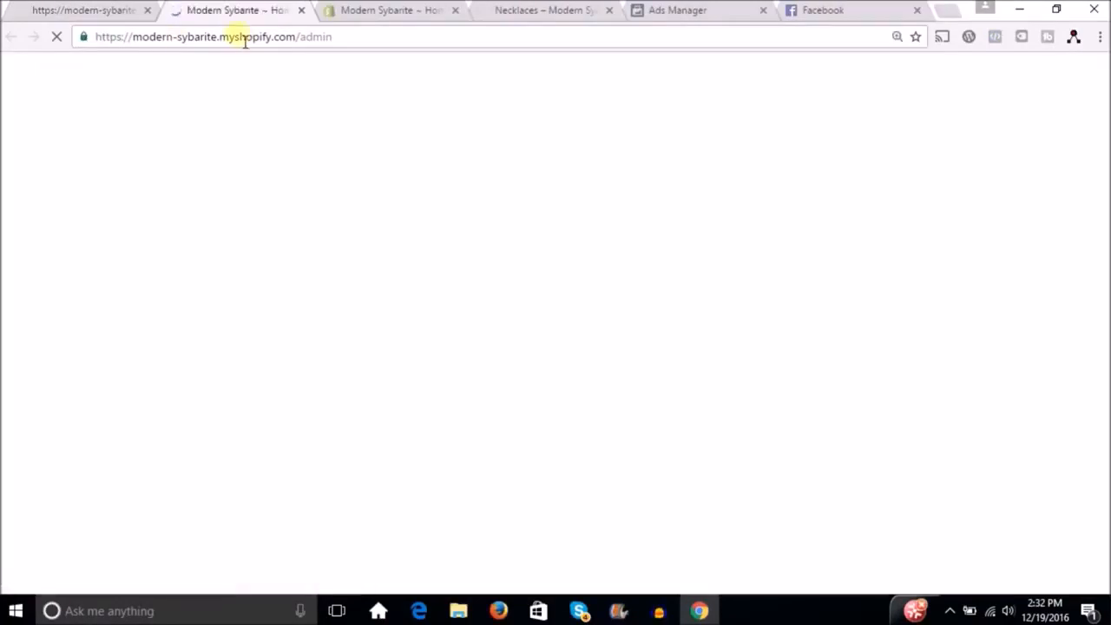
click(99, 10)
click(26, 80)
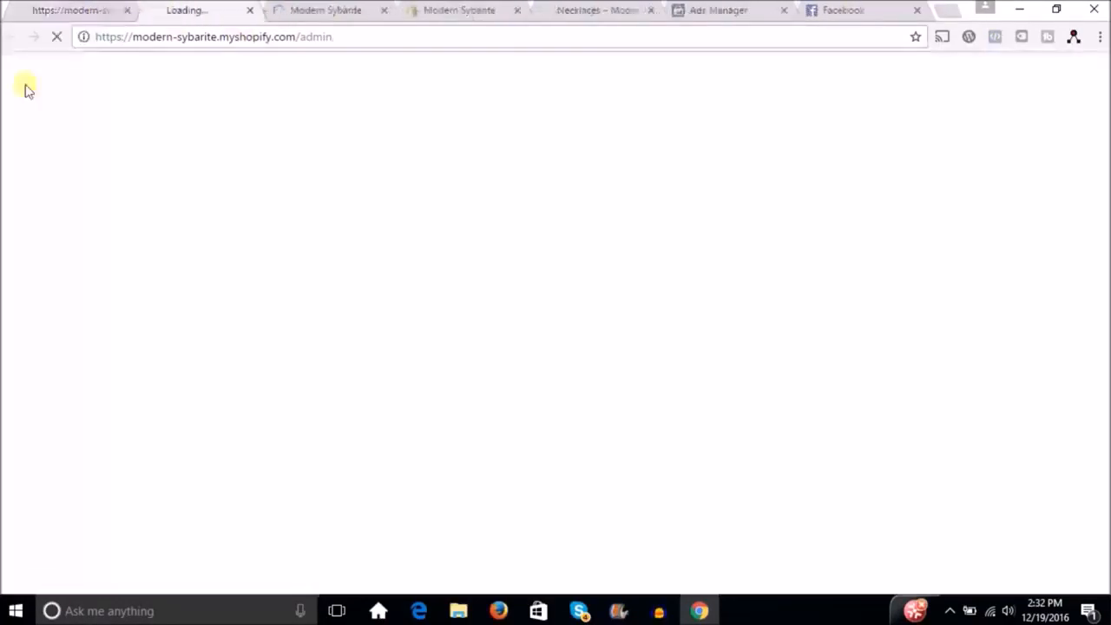
click(389, 11)
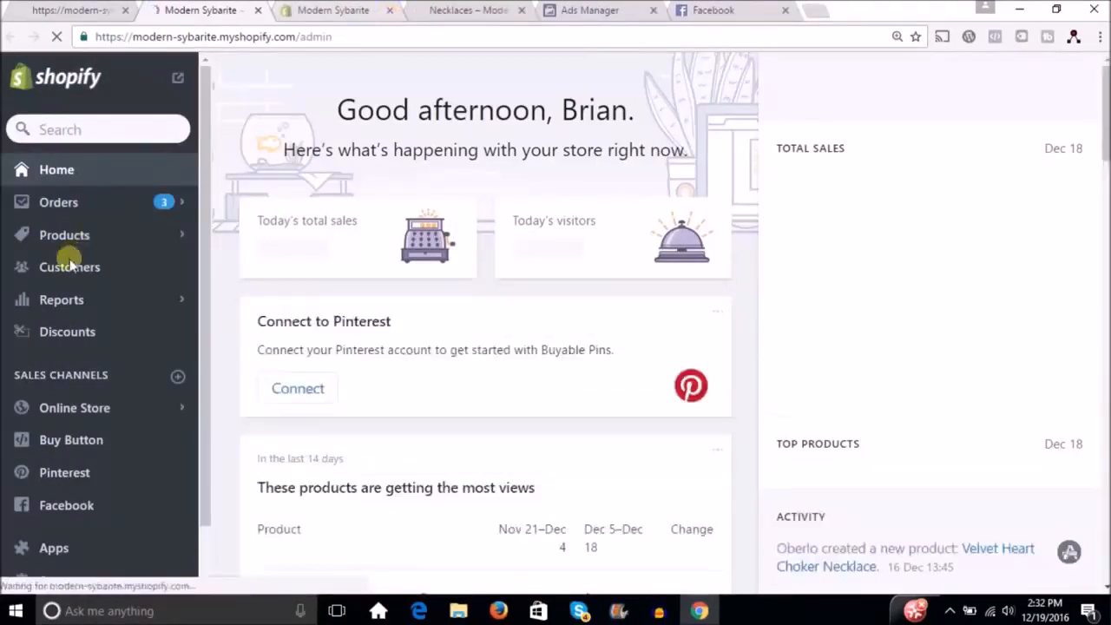
Step: Open the online store's blog posts and start adding a new blog post
click(52, 409)
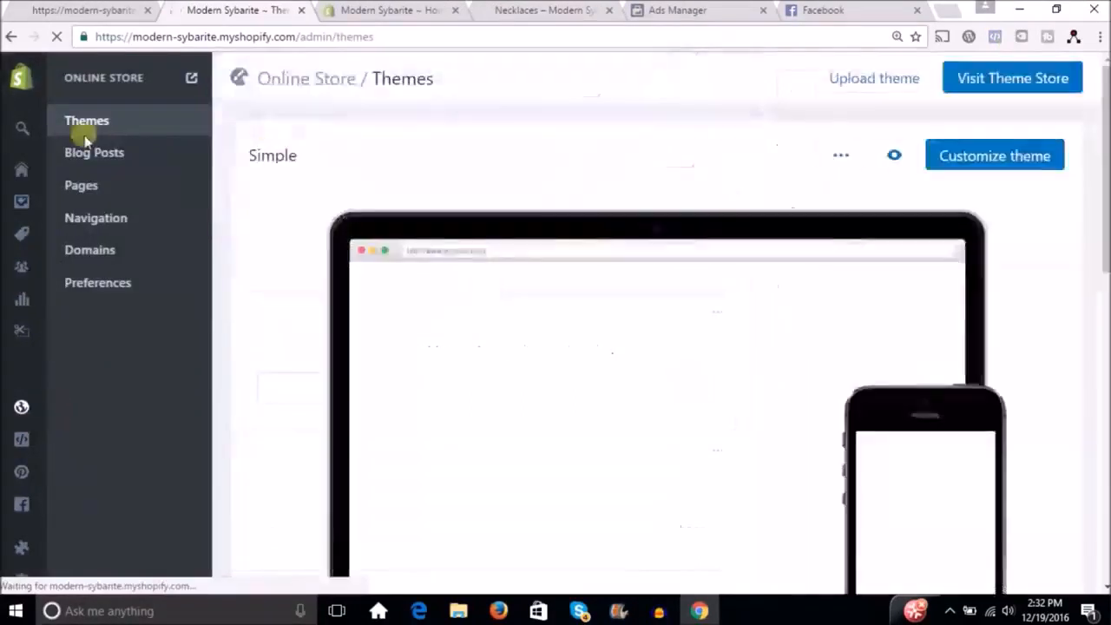
click(90, 161)
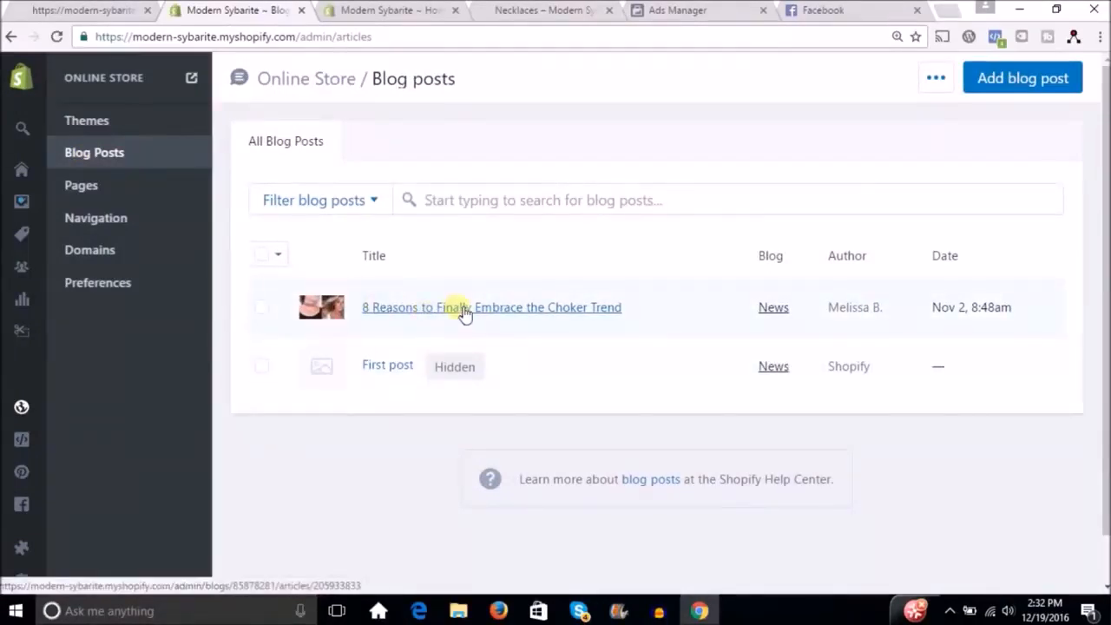
click(1020, 86)
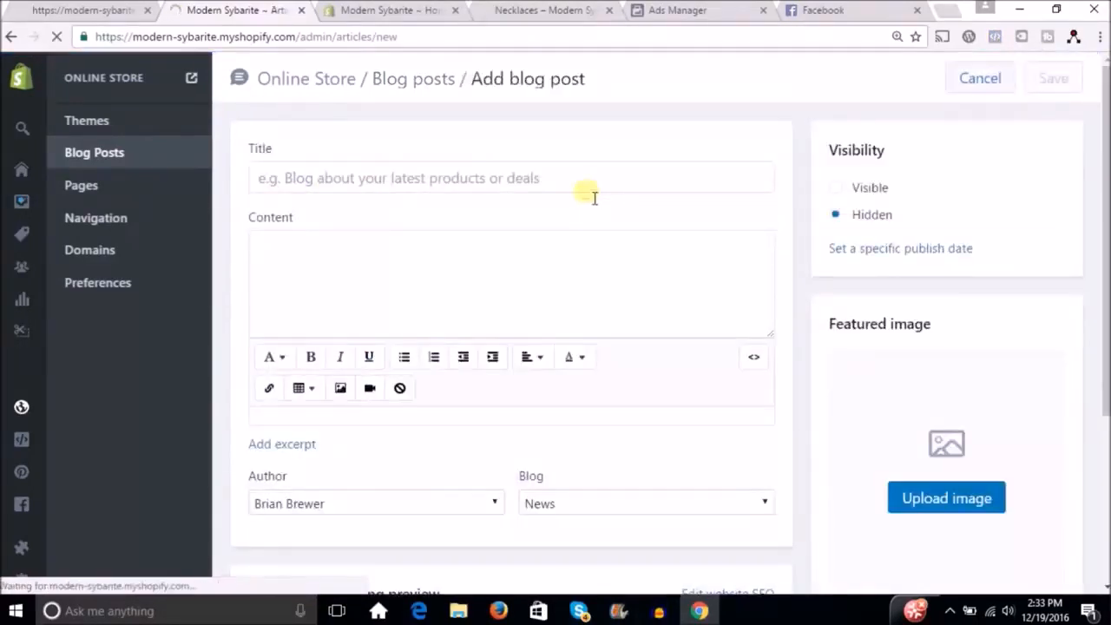
Step: Title the new blog post "9 Great Choker Trends"
click(594, 191)
text(9 grea)
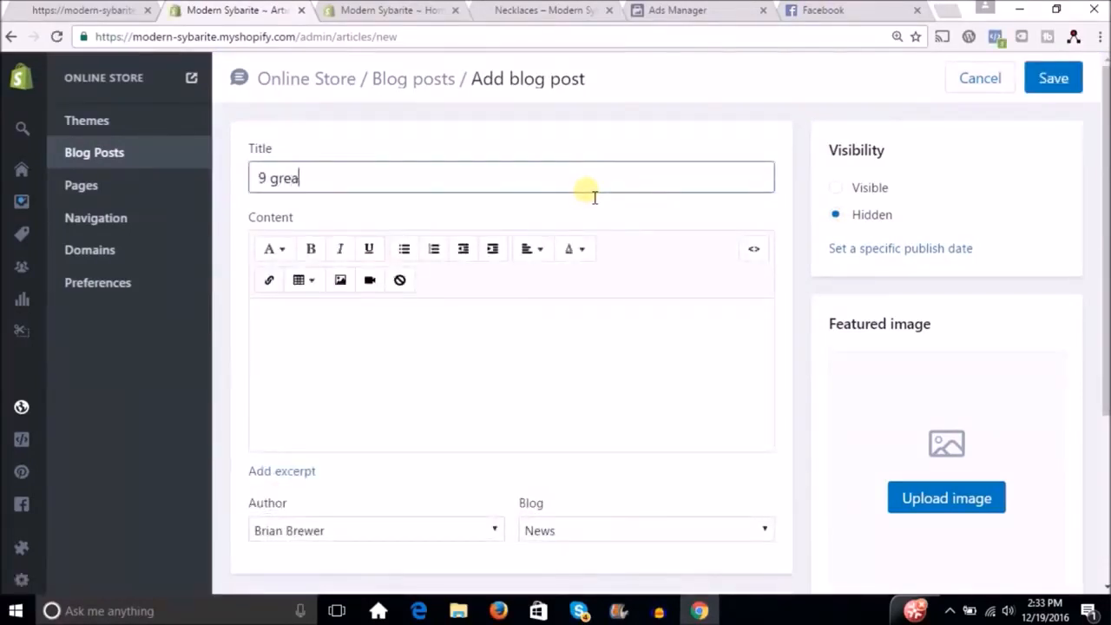
text(eat )
text(cho)
text(hoker )
text(Trends)
Step: Enter "The Trends" as the first line of the post content and format it as Heading 2
click(541, 386)
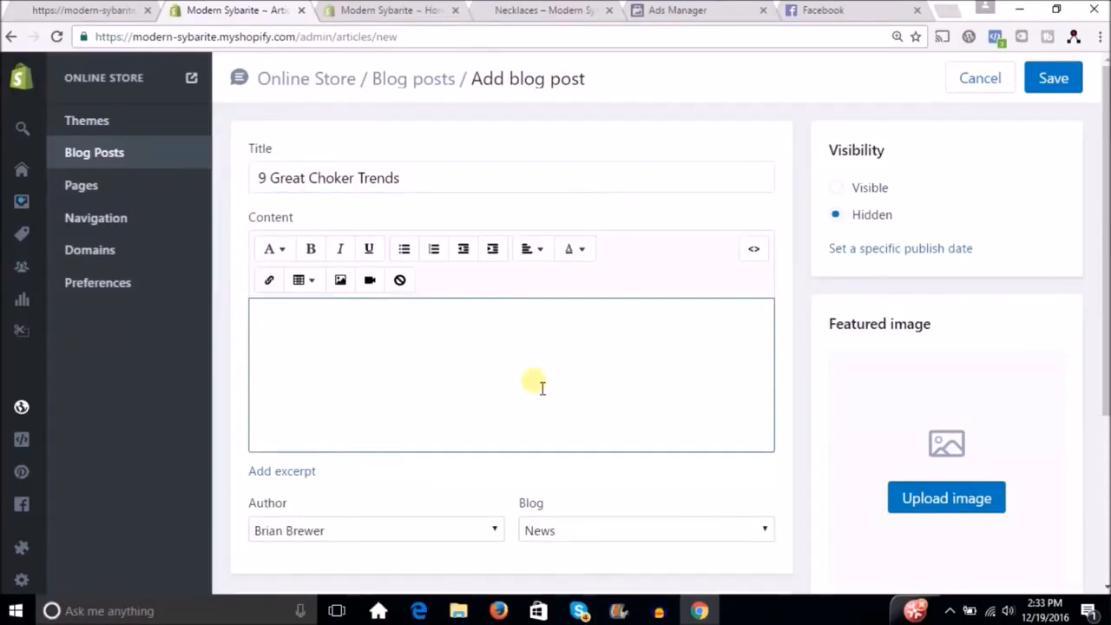
text(TheIs)
key(BackSpace)
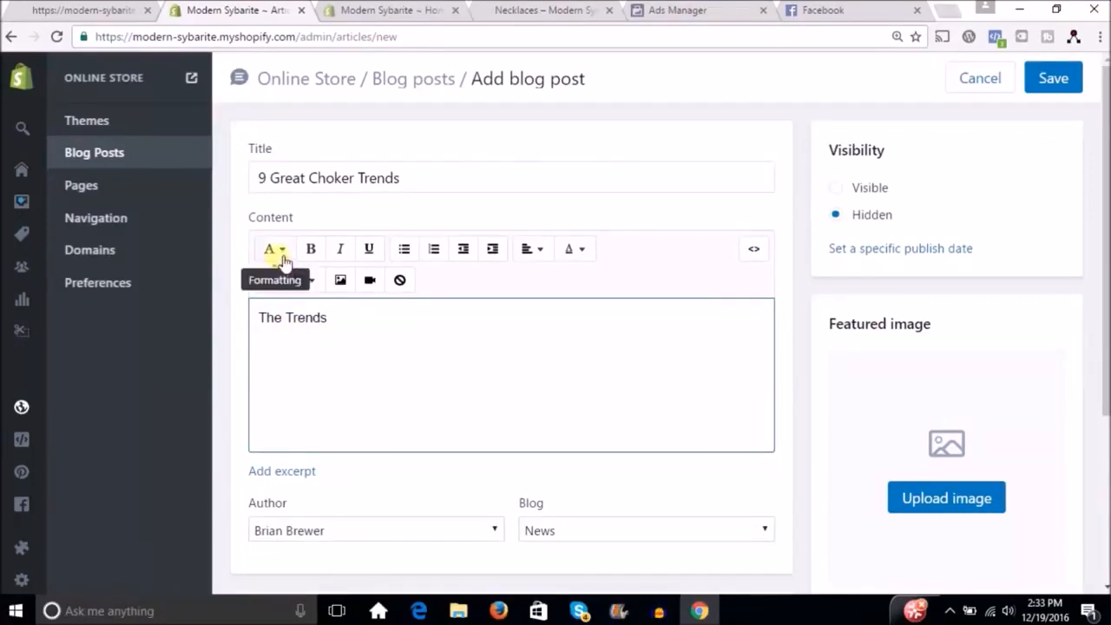
drag(345, 327, 243, 313)
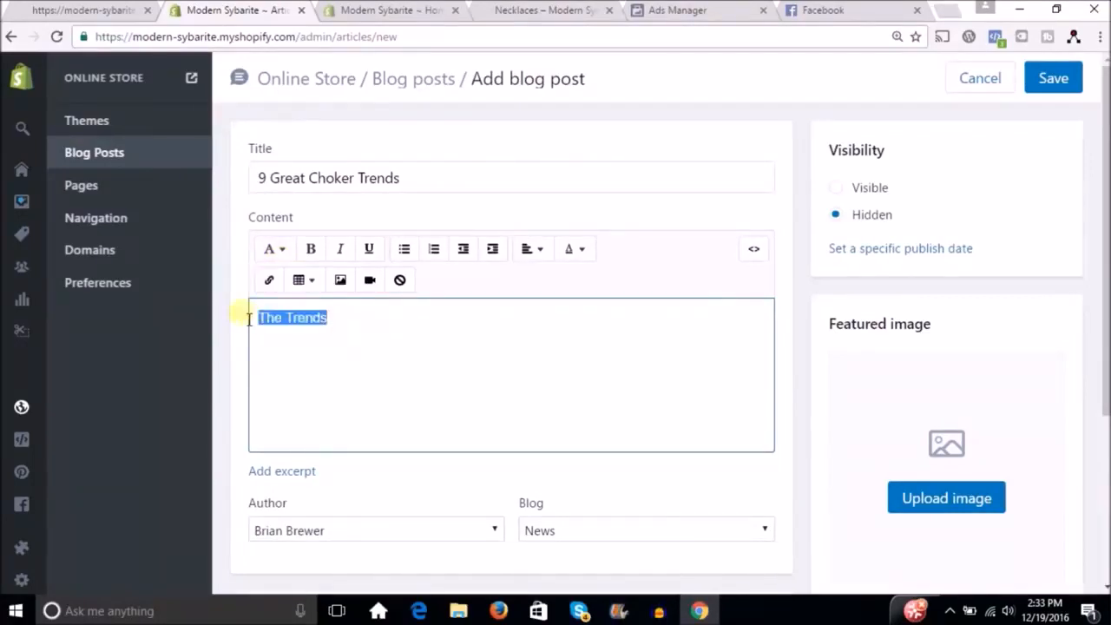
click(283, 254)
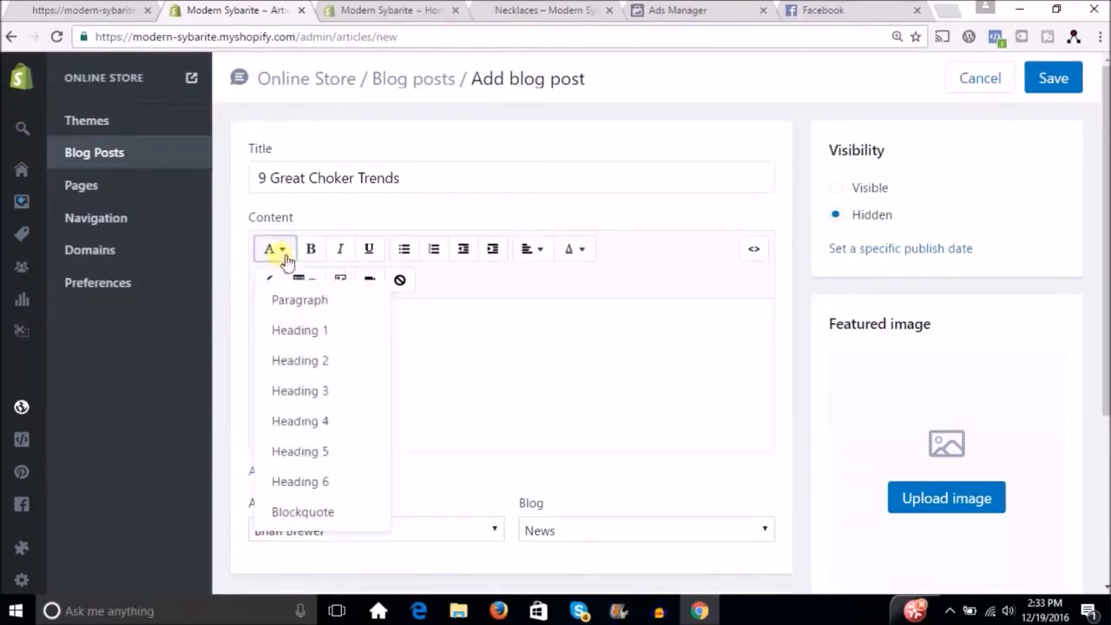
click(314, 374)
Step: Add the line "body text" beneath the heading and a separate line reading "Link" below it
click(356, 317)
key(Return)
text(body text)
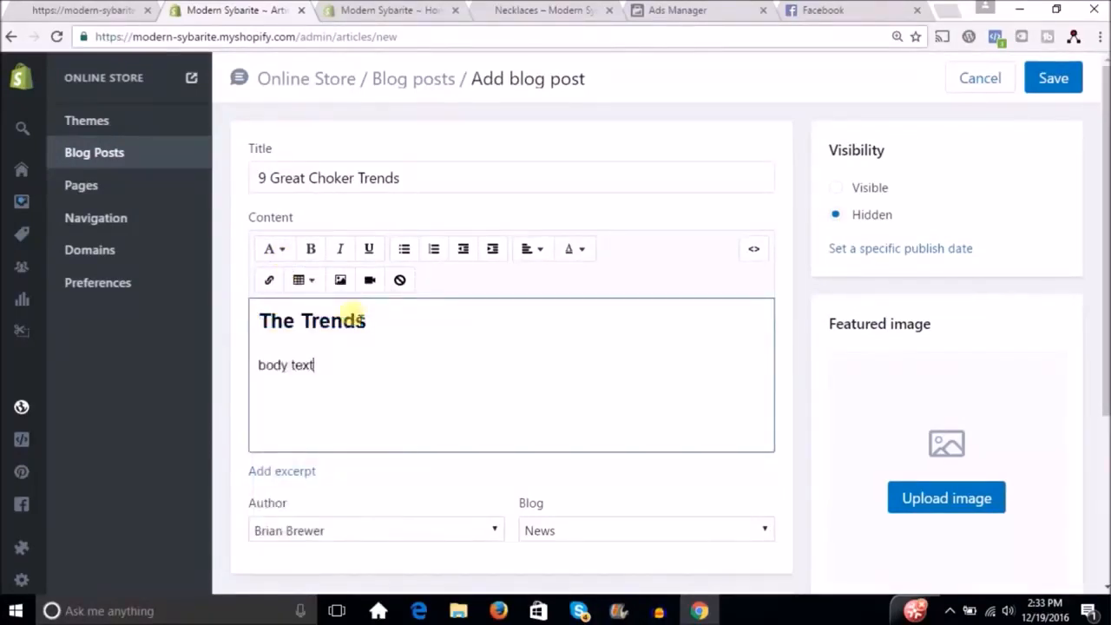
click(284, 249)
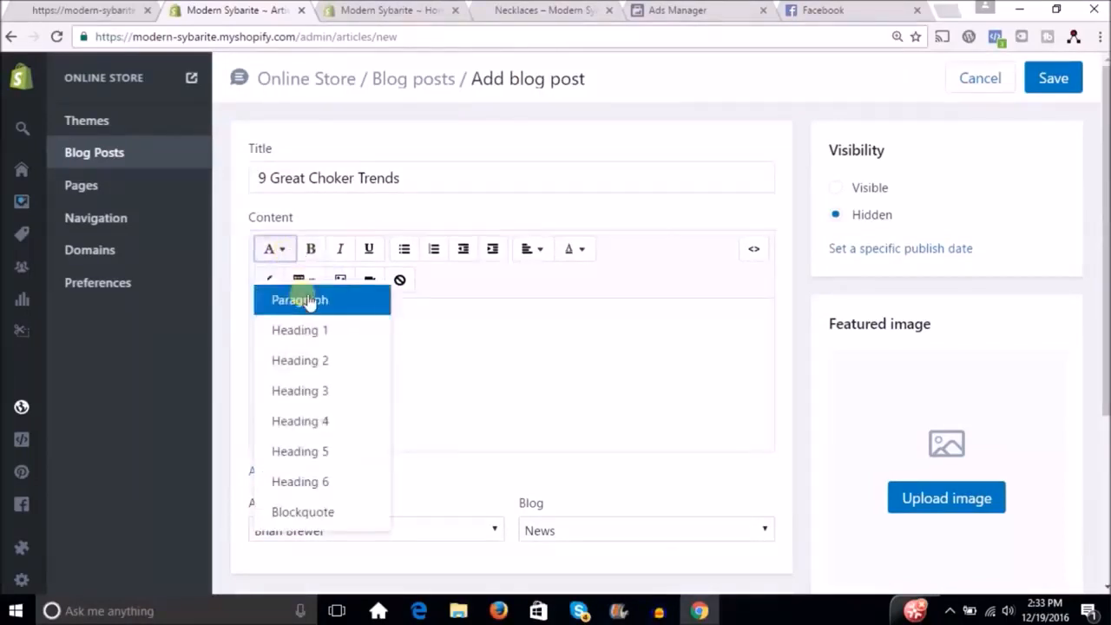
click(495, 426)
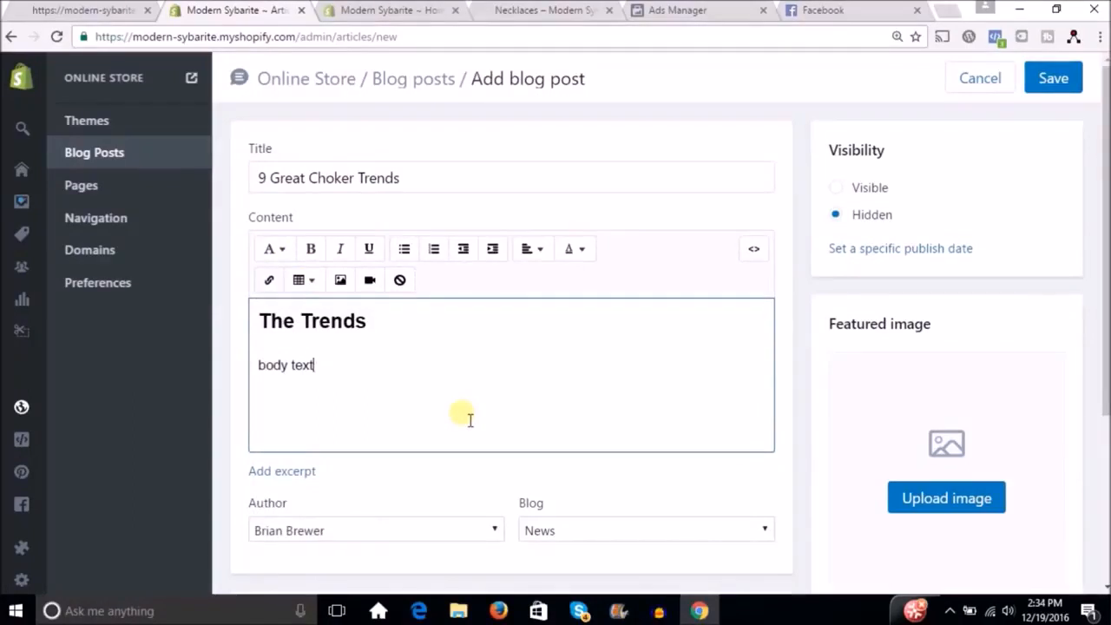
text(Link)
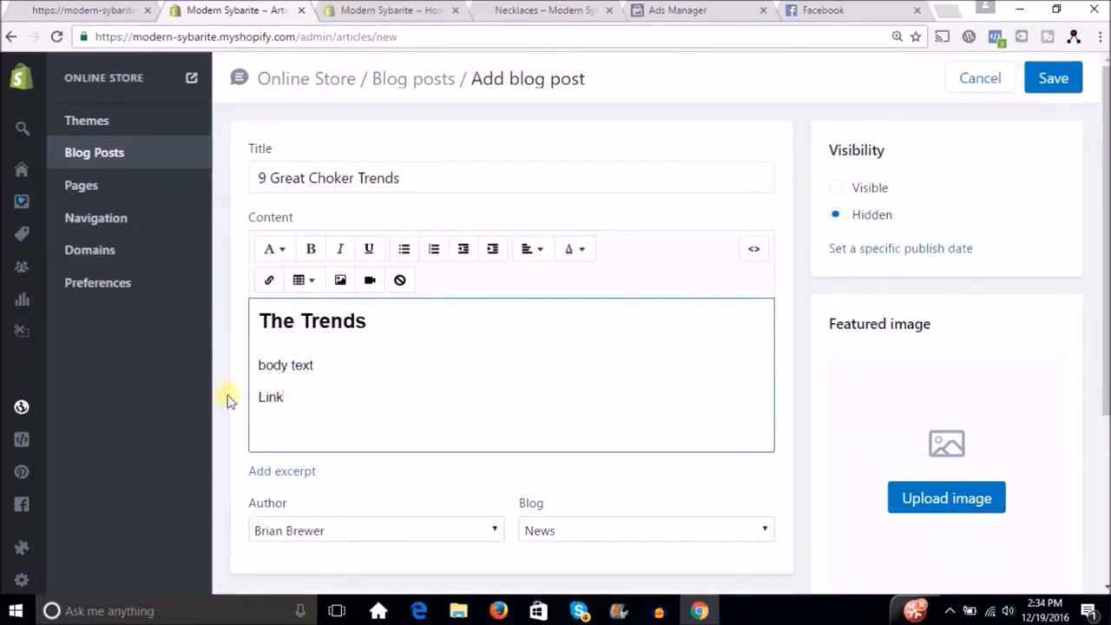
drag(305, 404, 265, 387)
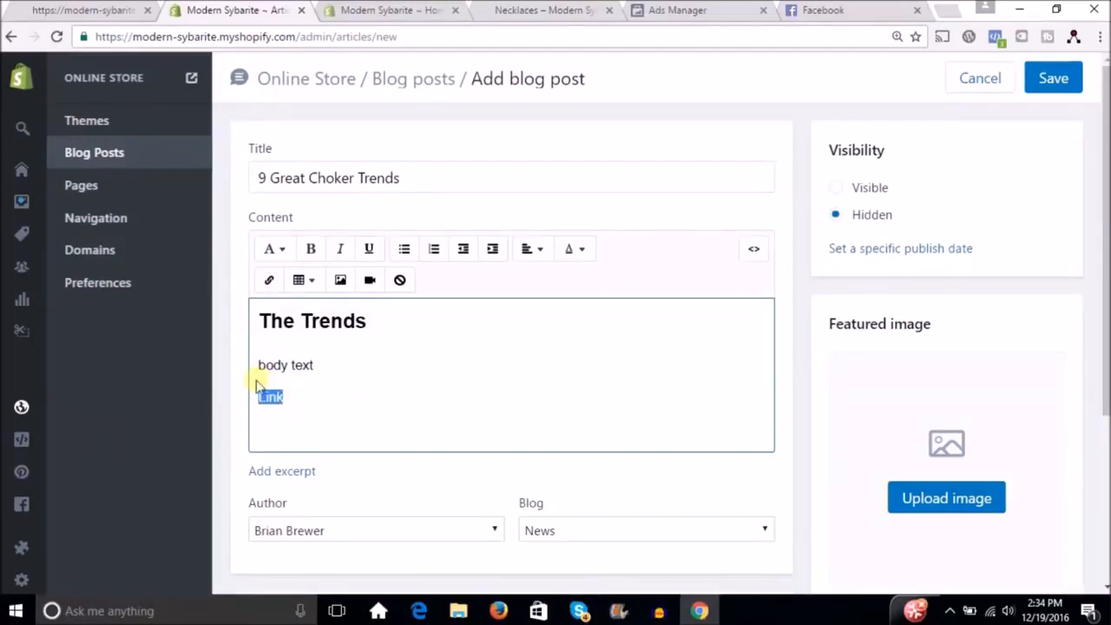
click(269, 284)
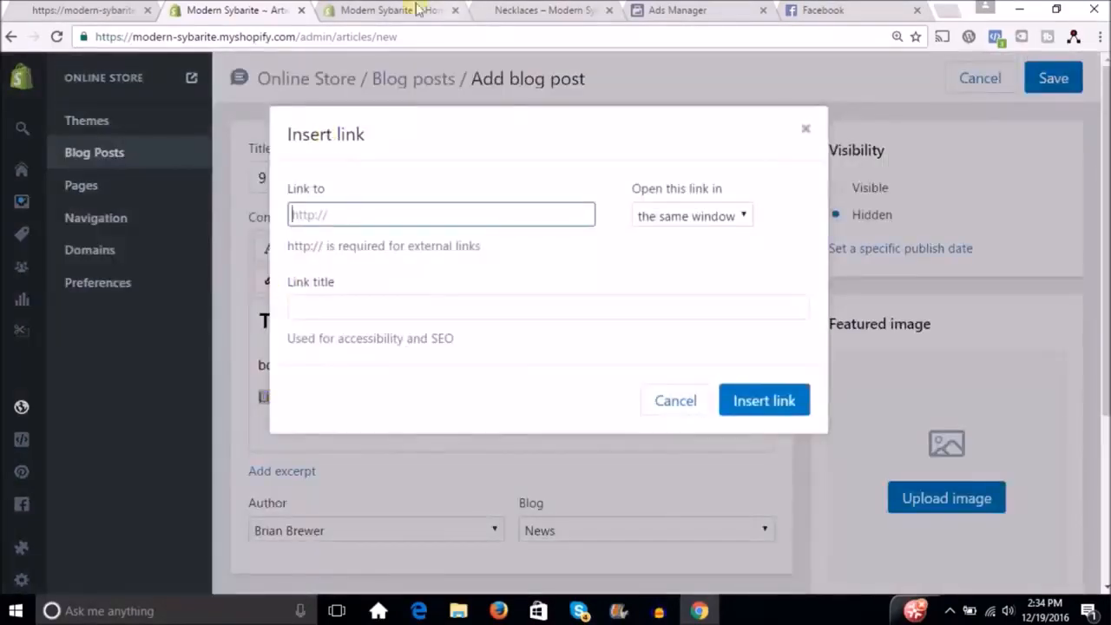
click(519, 10)
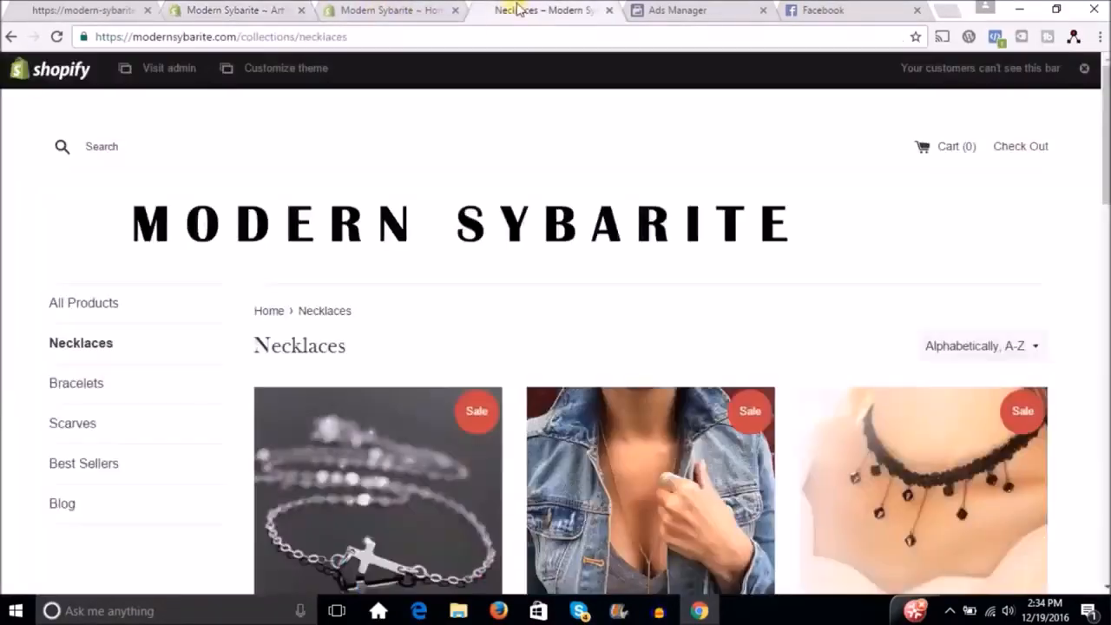
click(382, 38)
key(ctrl+c)
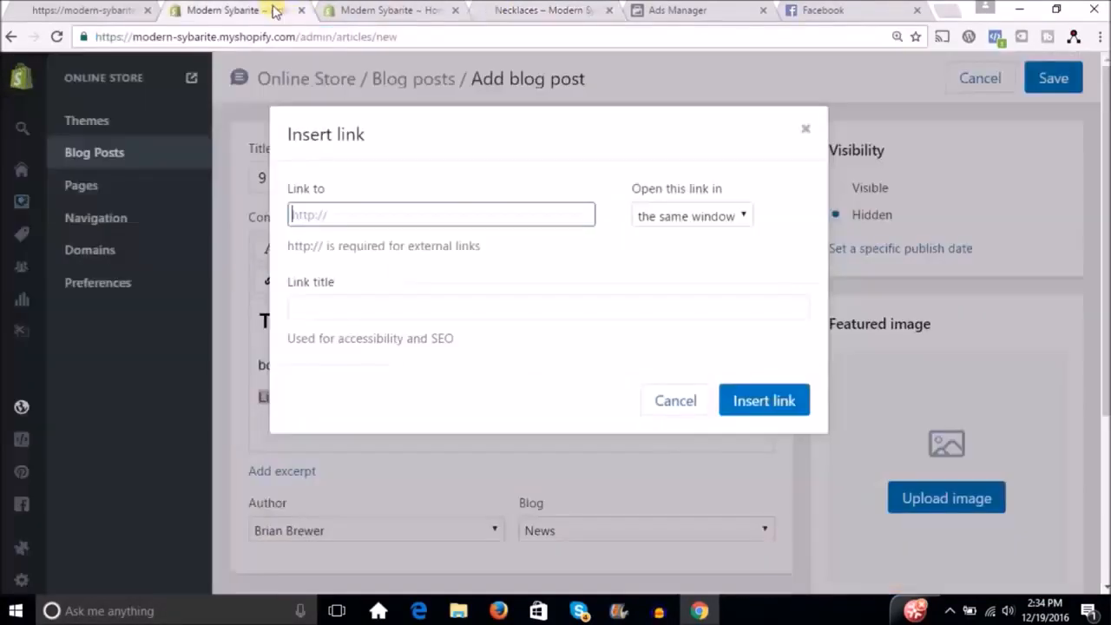
click(276, 12)
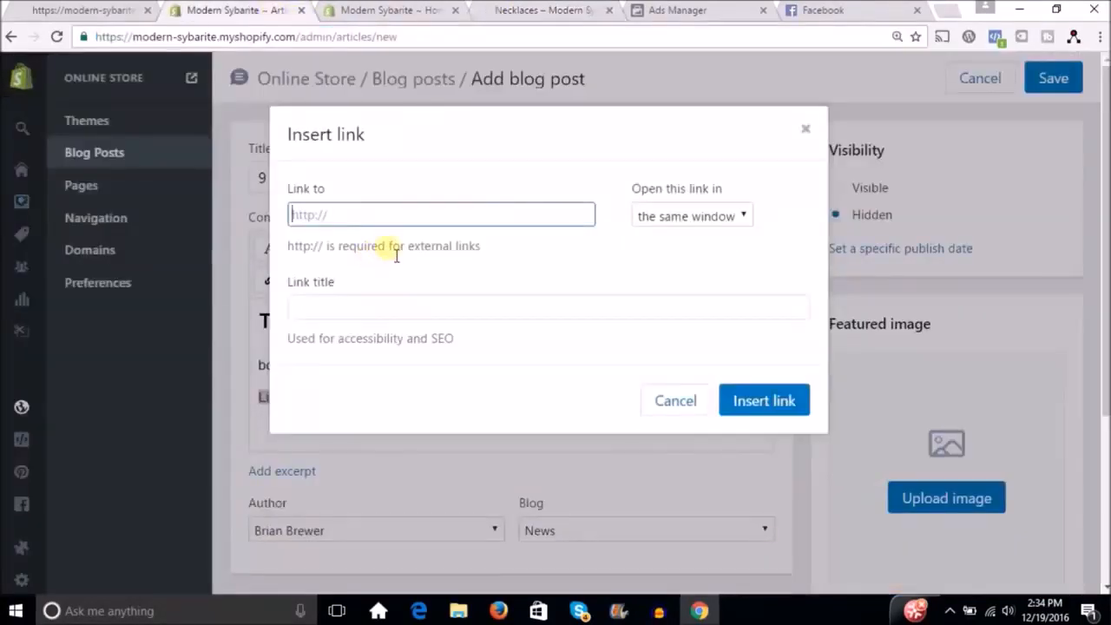
key(ctrl+v)
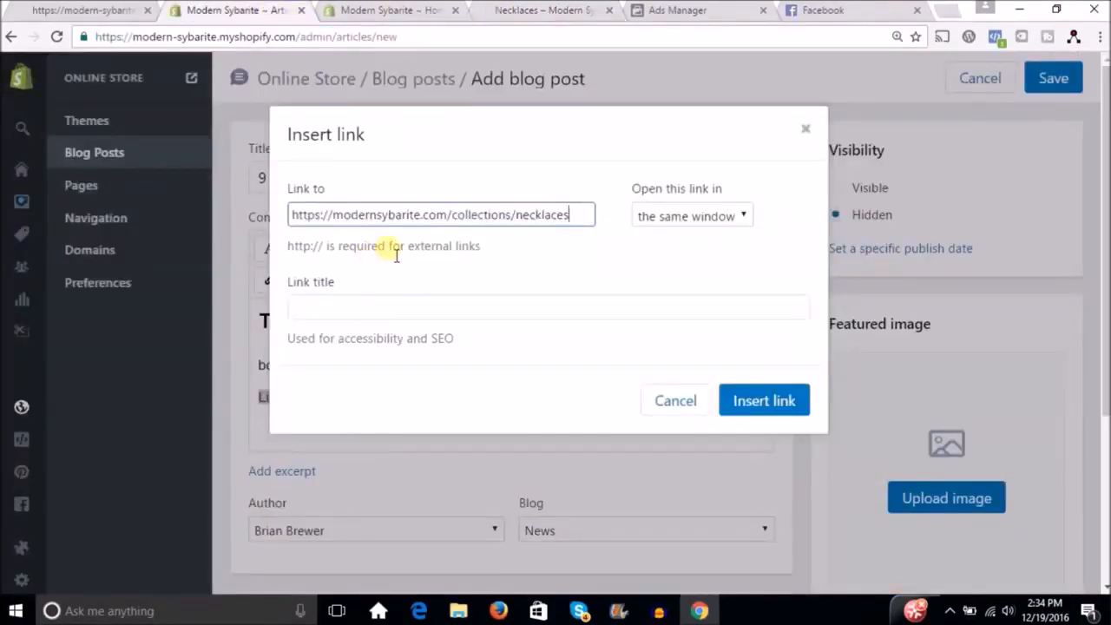
click(668, 218)
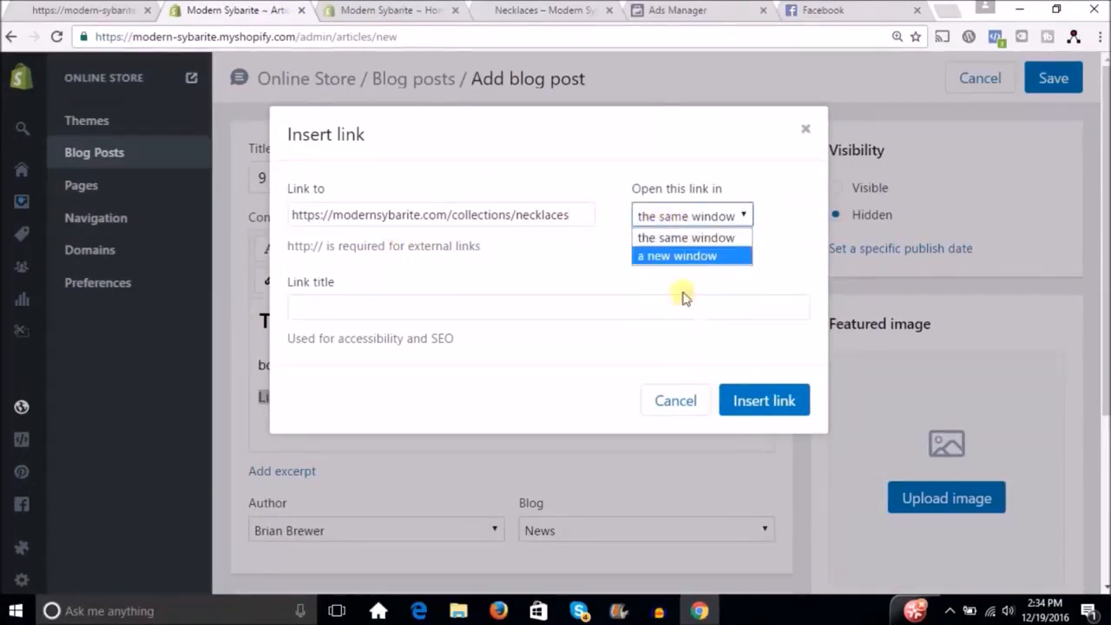
click(699, 240)
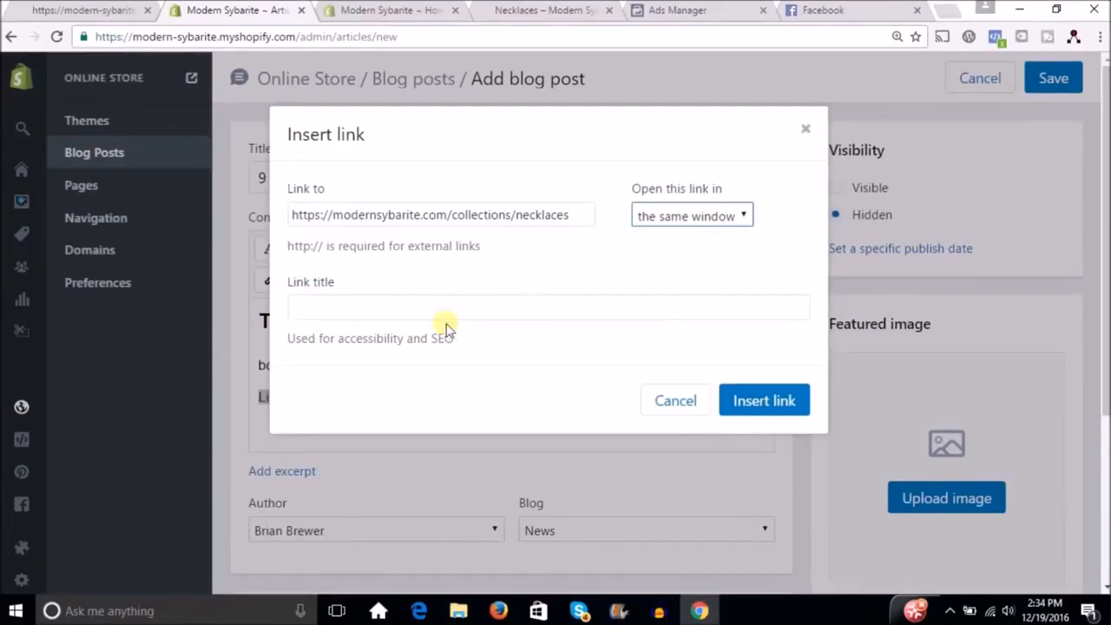
click(797, 400)
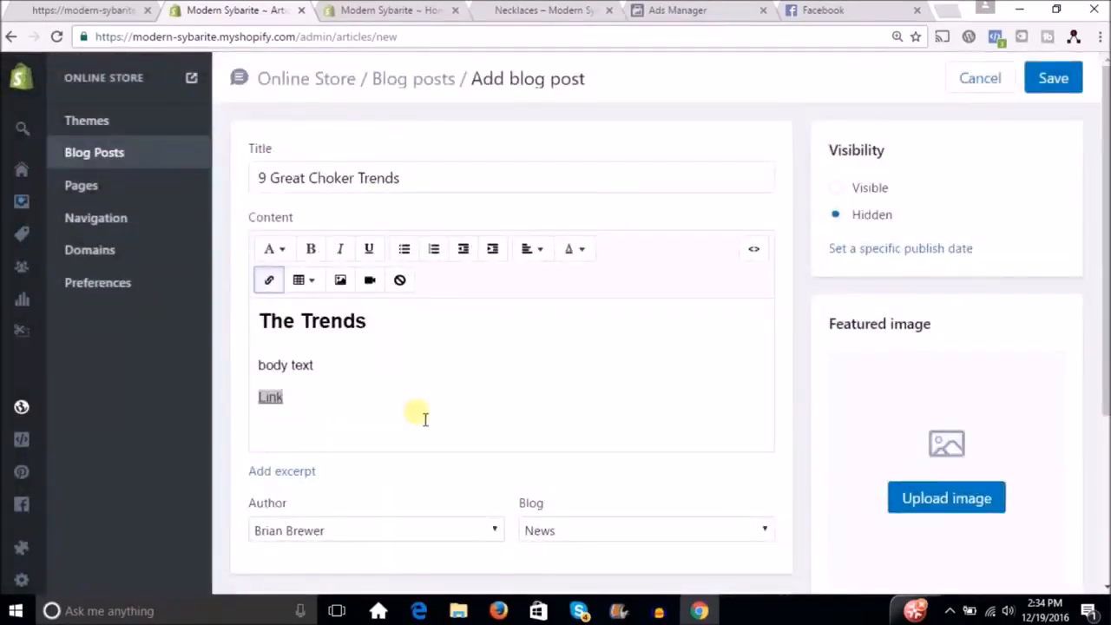
Step: Insert the product image of the black heart choker worn on a neck after the link, at size Grande (600x600)
scroll(364, 408, down, 1)
click(308, 396)
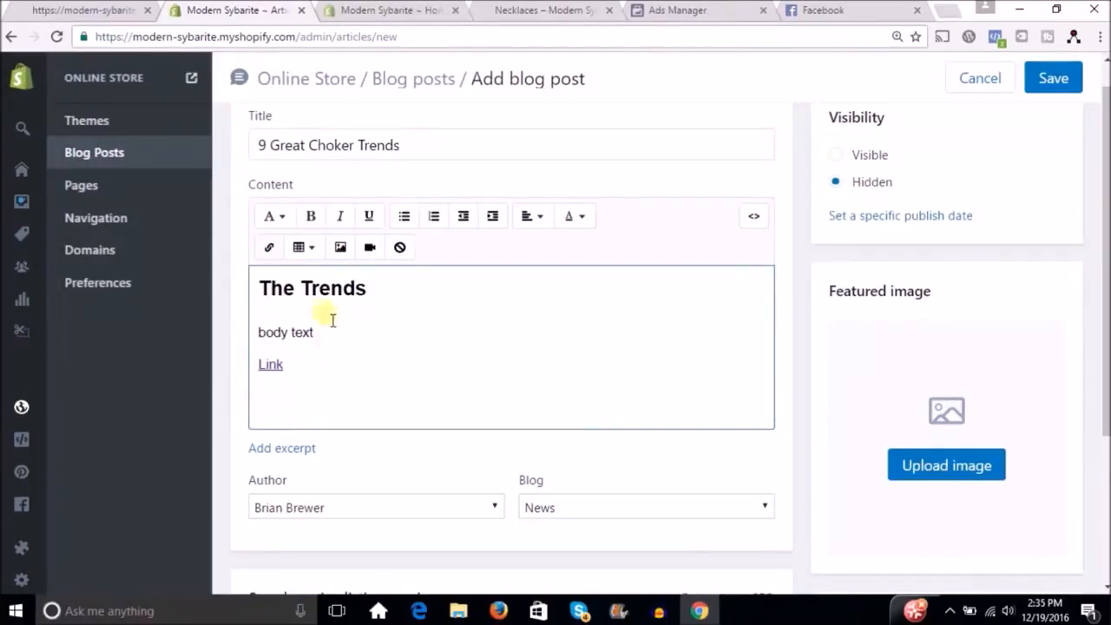
click(341, 249)
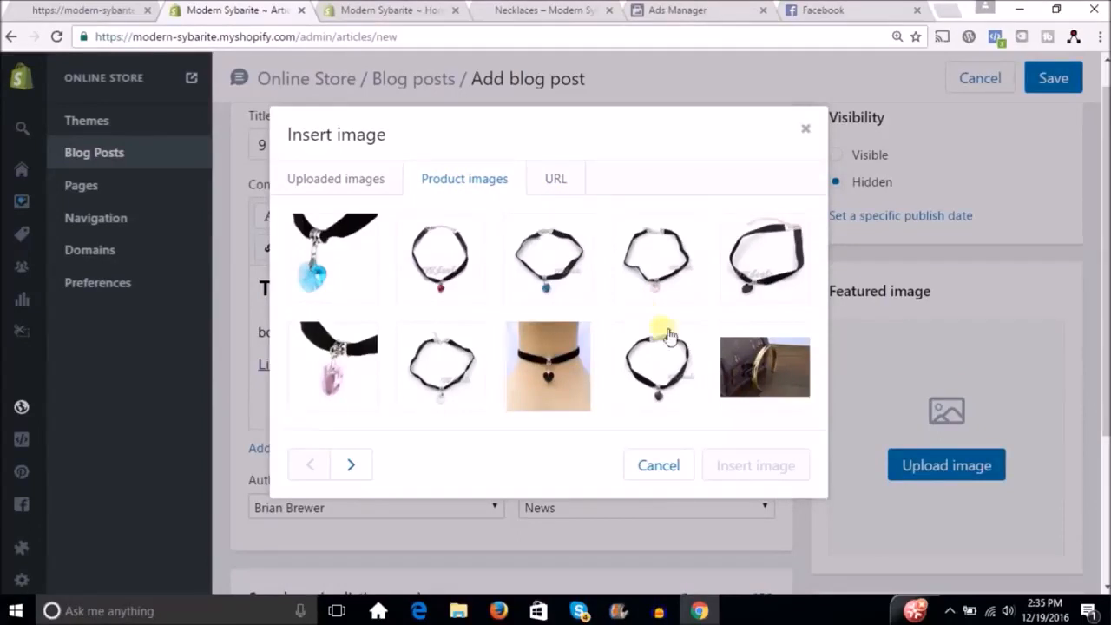
click(569, 364)
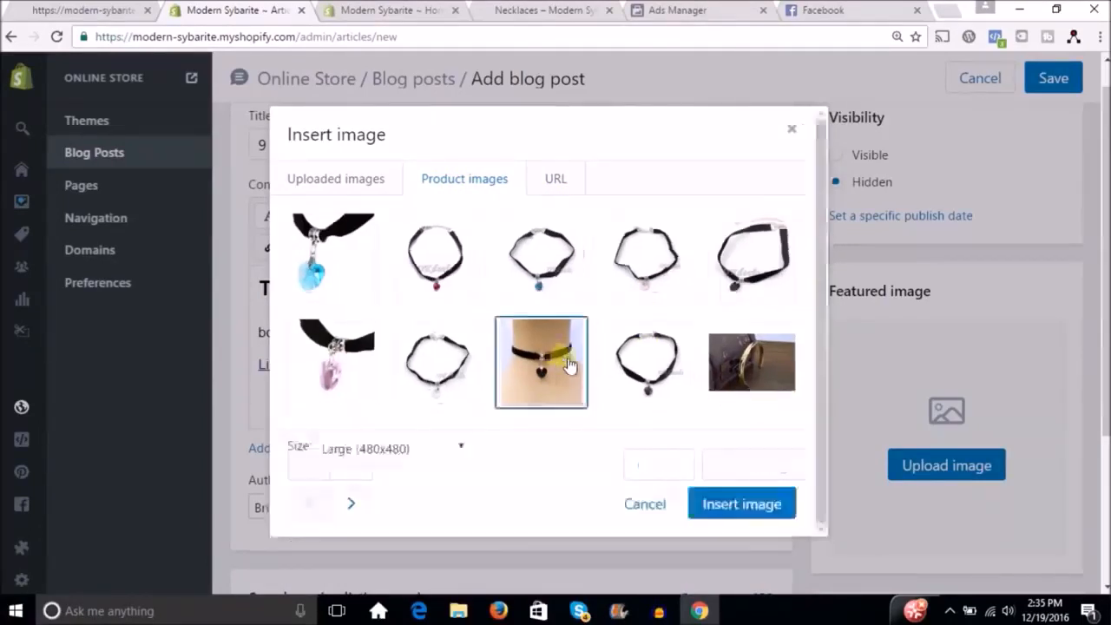
click(463, 447)
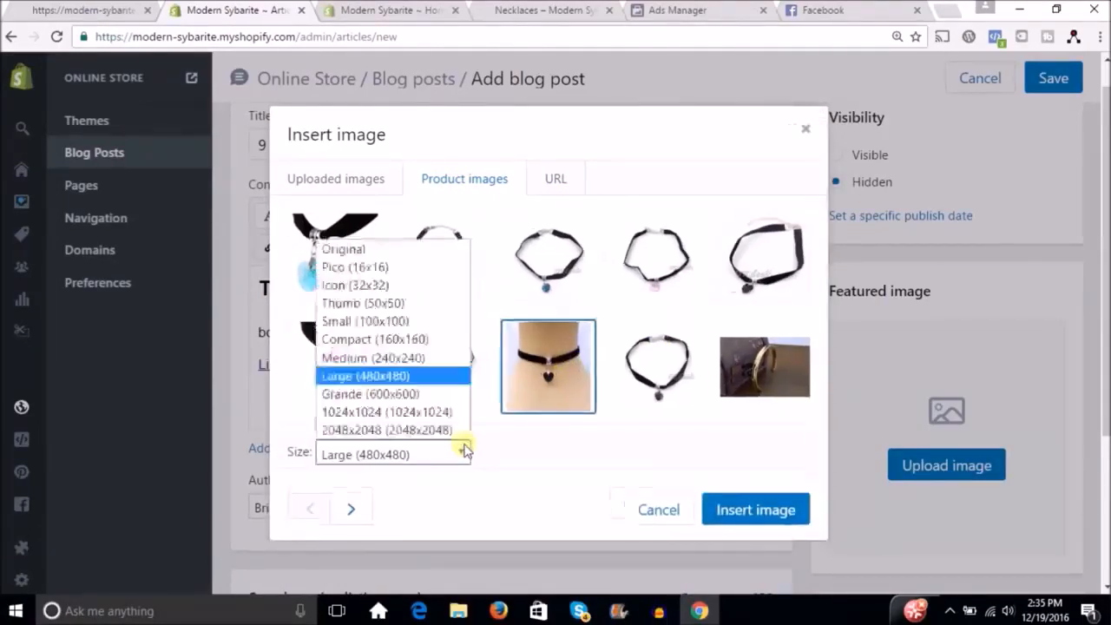
click(413, 393)
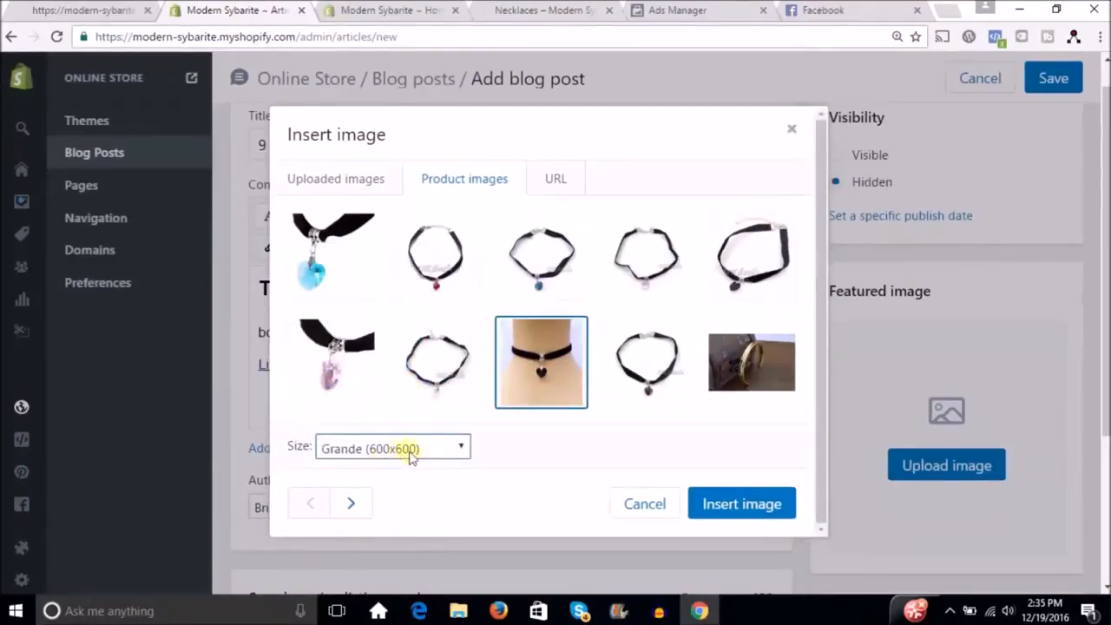
click(447, 447)
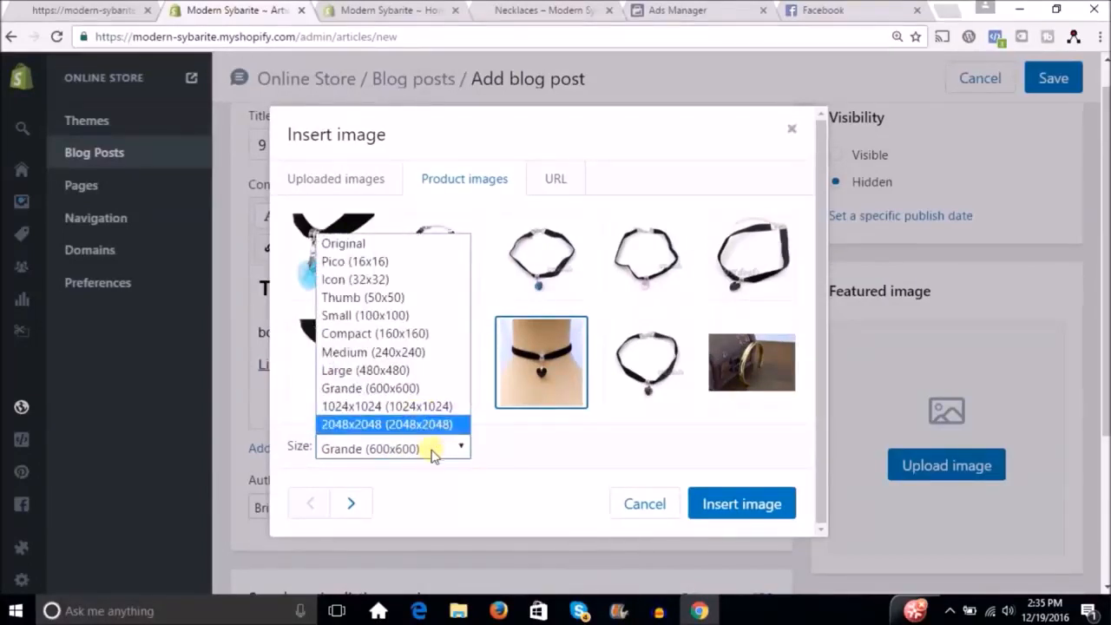
click(431, 388)
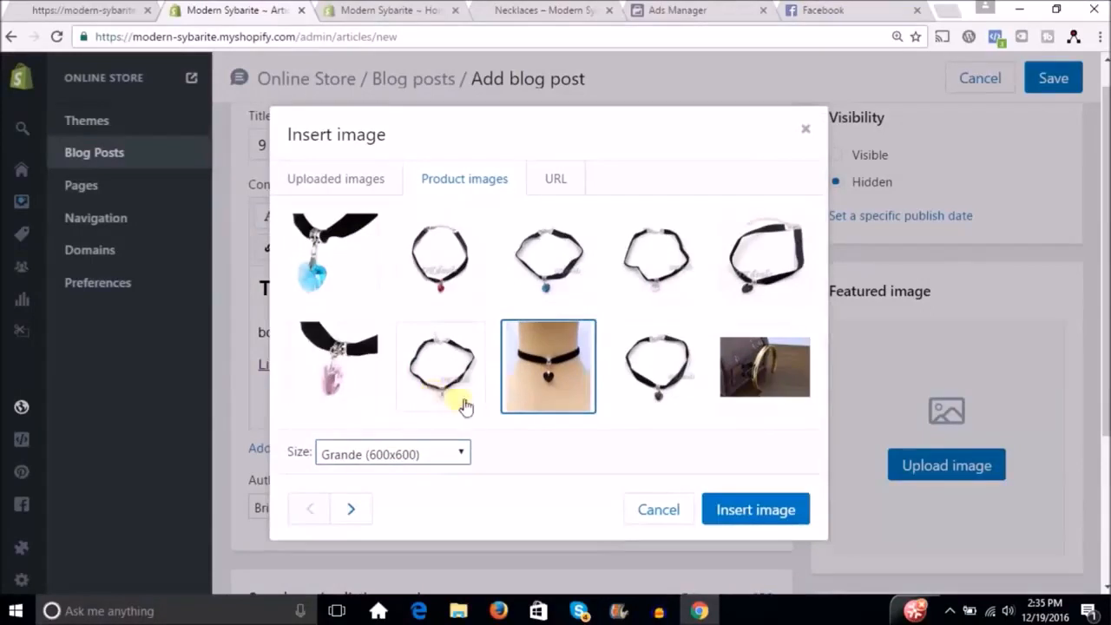
click(738, 505)
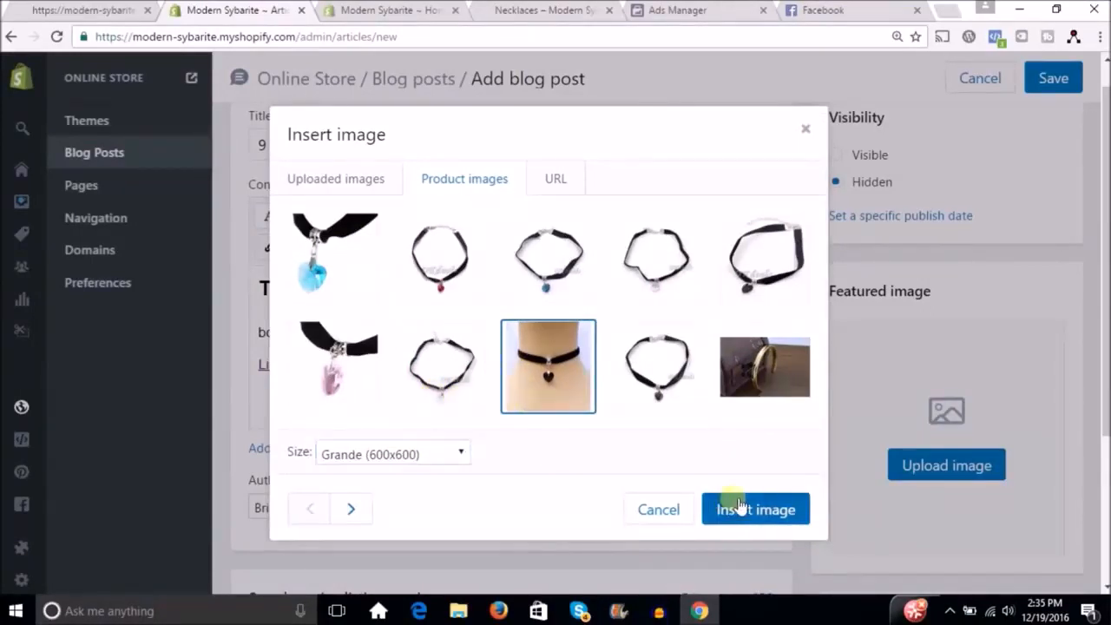
click(339, 473)
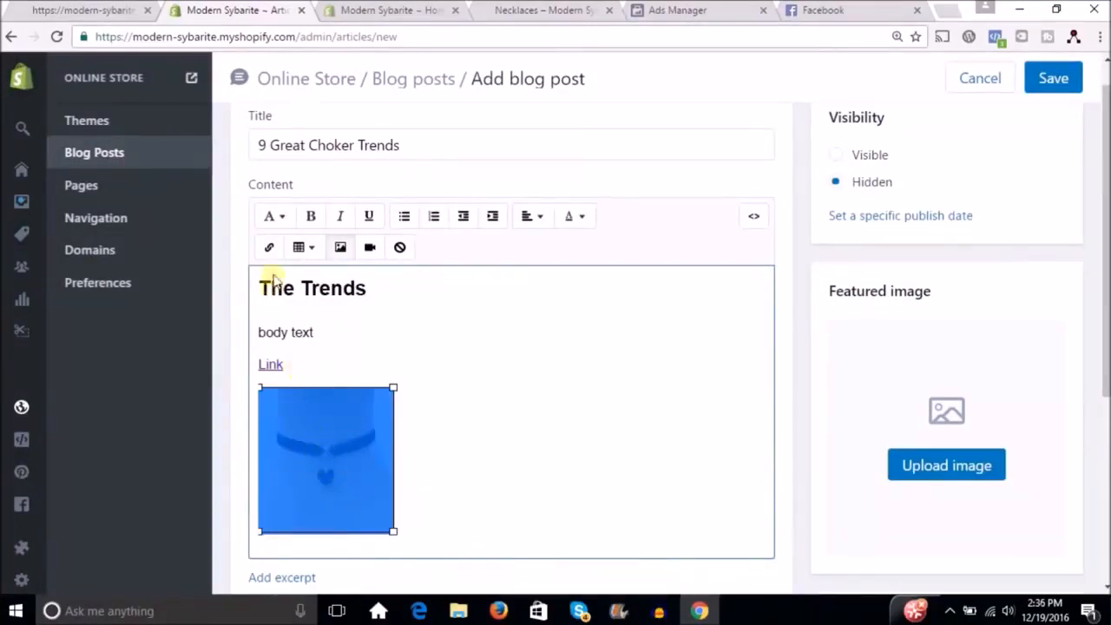
click(269, 248)
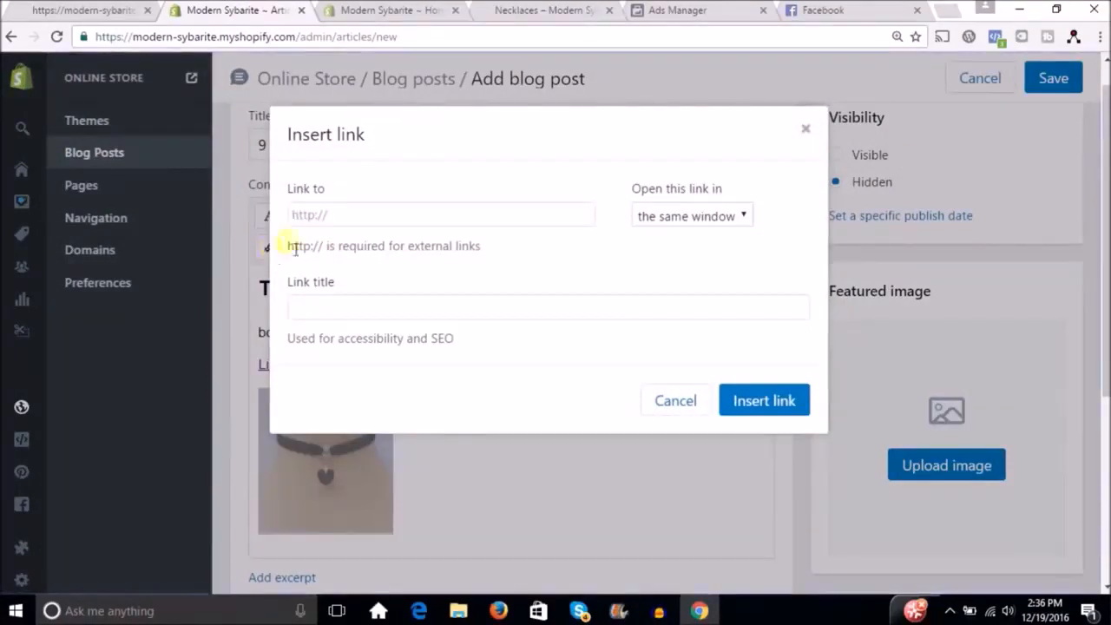
click(319, 228)
text(https://modernsybarite.com/collections/necklaces)
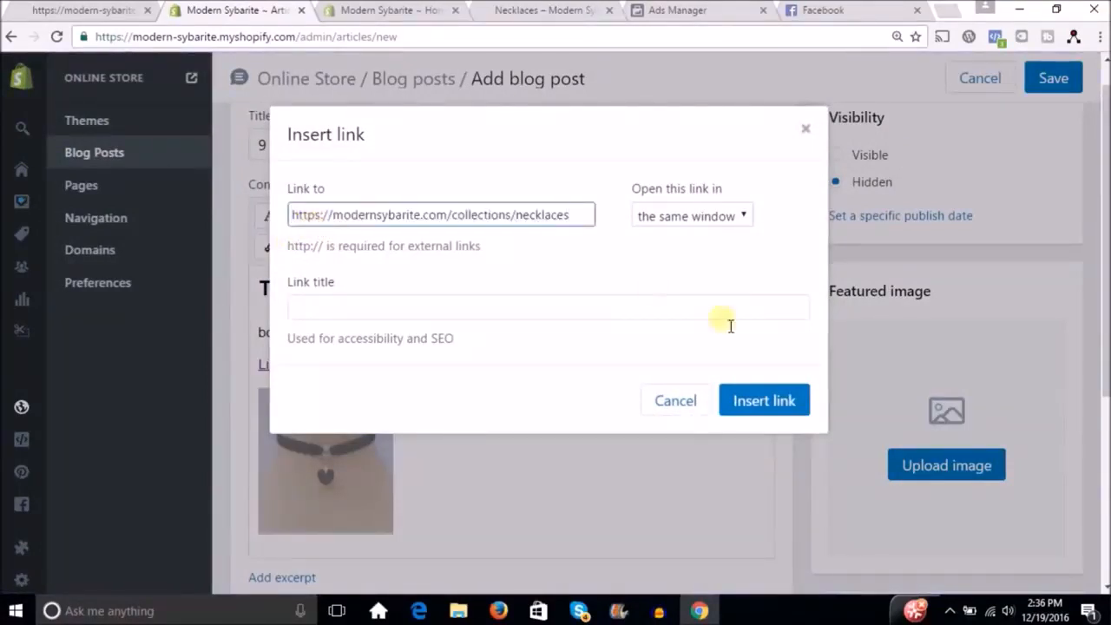
click(754, 403)
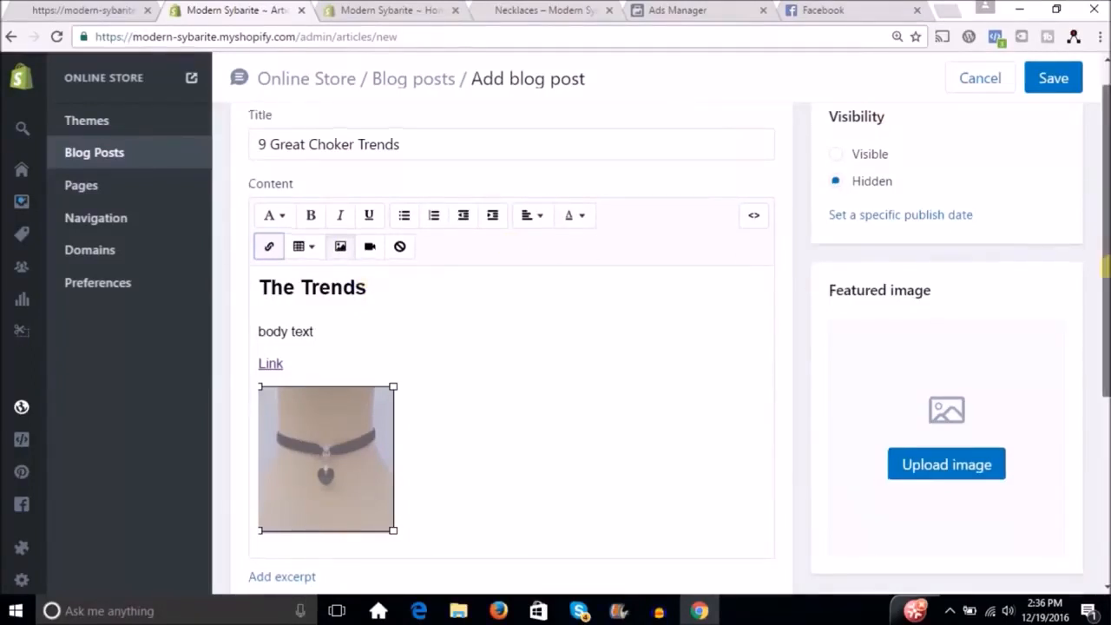
Step: Examine the author, blog, tags and search engine listing settings below the post content
scroll(1106, 228, down, 2)
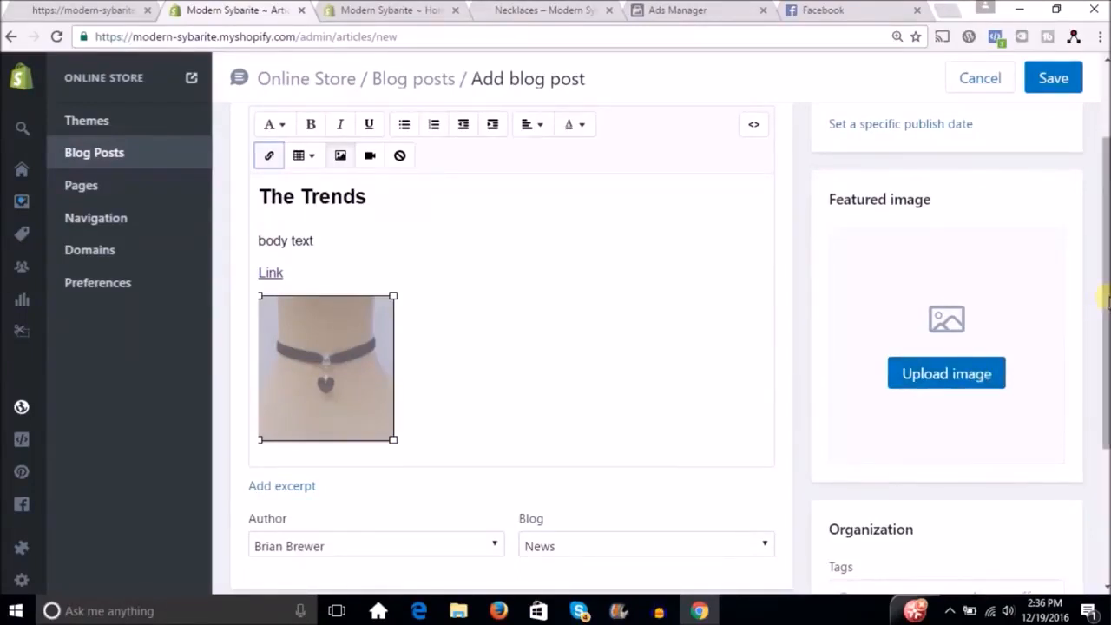
drag(1104, 299, 1104, 445)
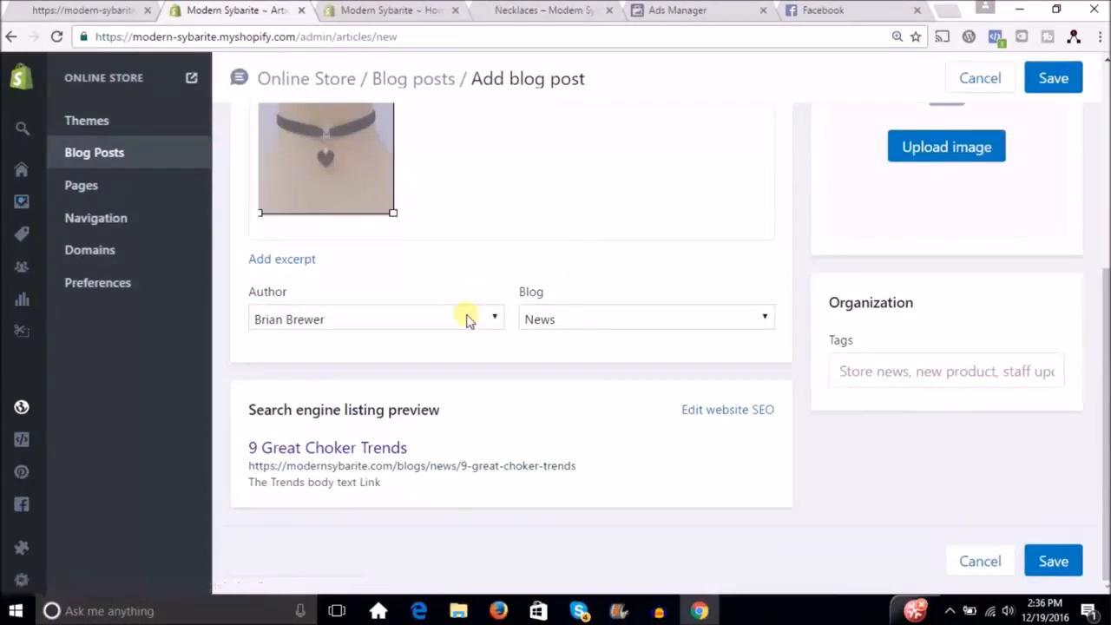
Step: Assign the post to the store's other author, then publish it by setting its visibility to Visible and saving
click(465, 319)
click(425, 357)
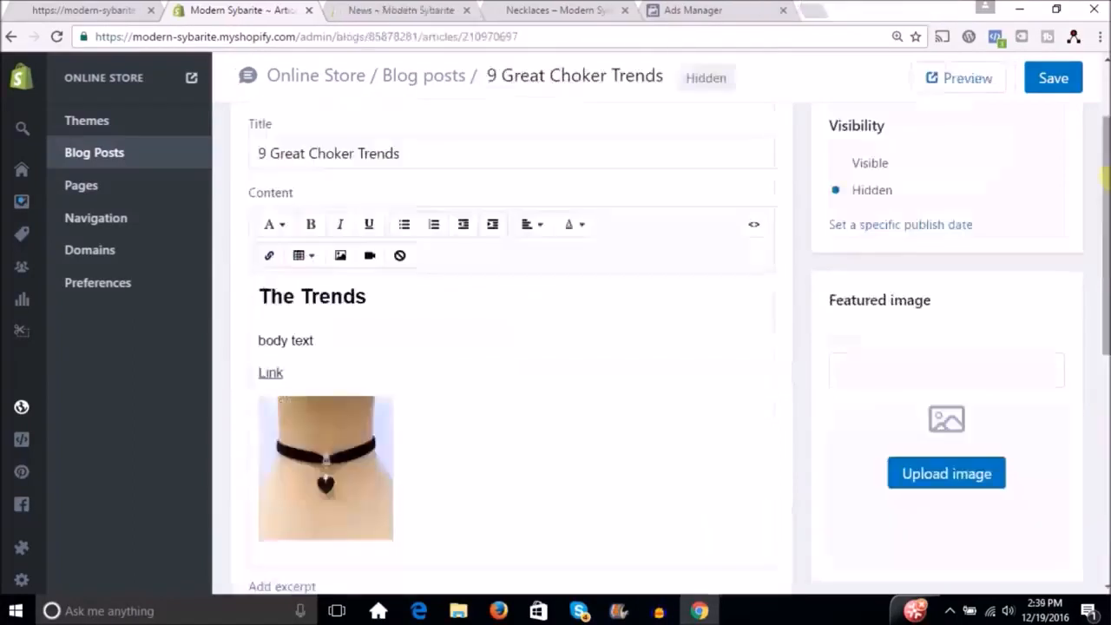
click(838, 164)
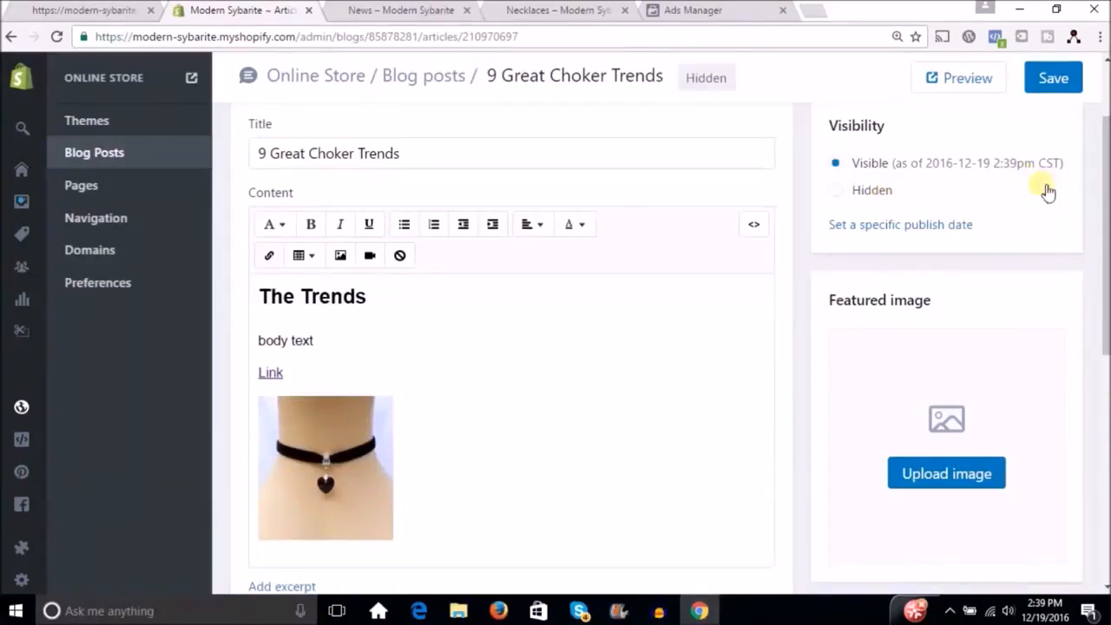
click(1055, 87)
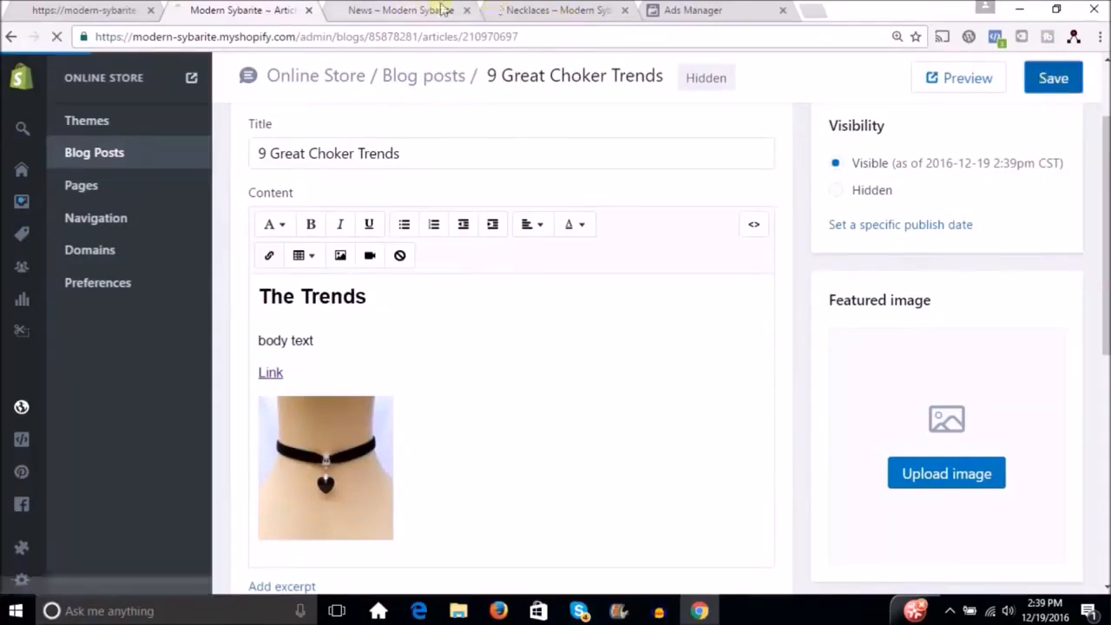
Step: Open the storefront's Blog page and check how the 9 Great Choker Trends post is listed compared with the older choker post
click(531, 10)
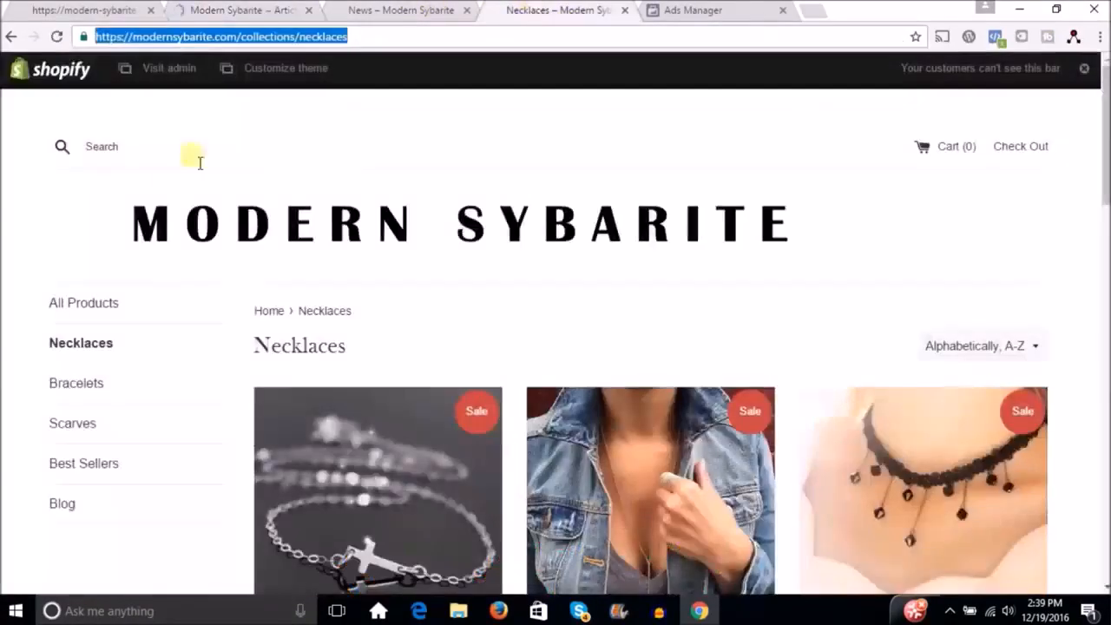
click(58, 506)
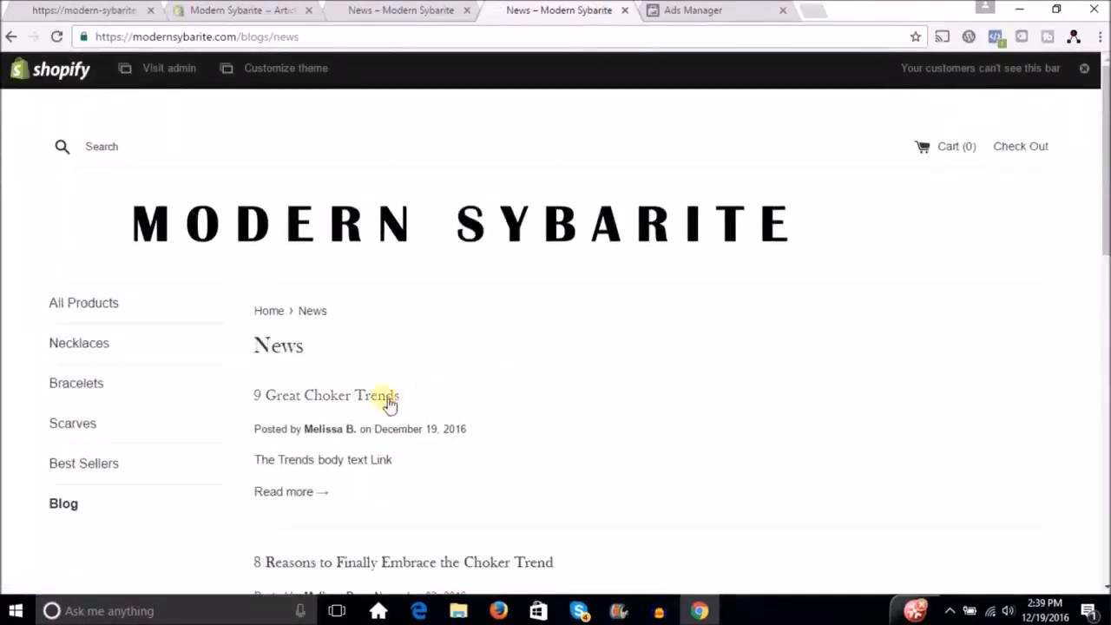
drag(1105, 158, 1107, 217)
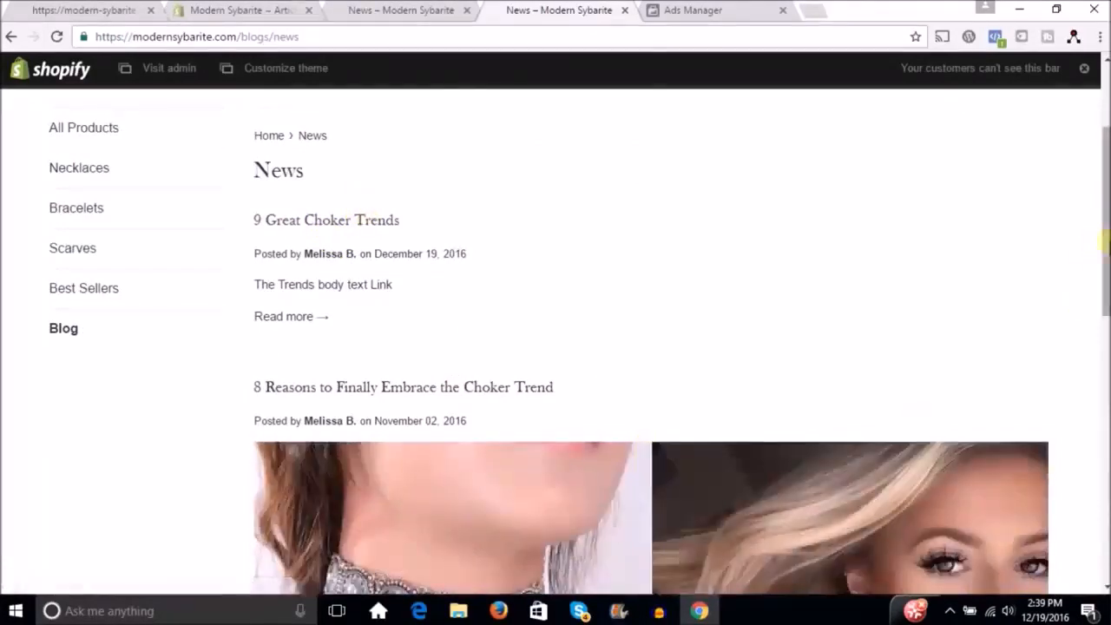
scroll(1104, 243, down, 2)
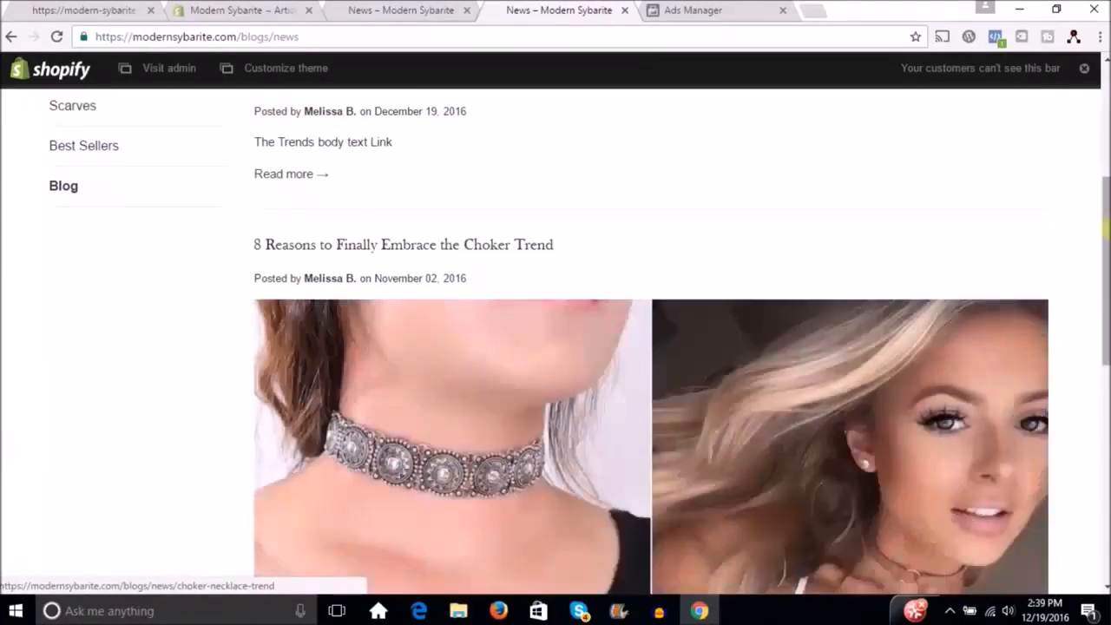
drag(1105, 237, 1107, 176)
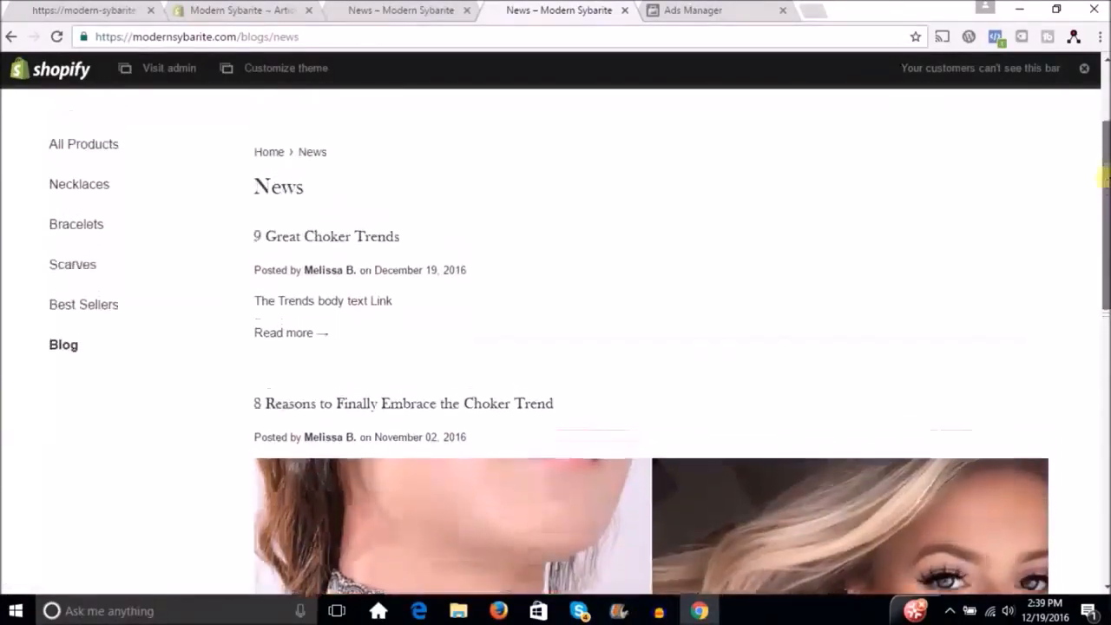
Step: Open the full 9 Great Choker Trends post on the storefront and test the link on its choker image
click(298, 333)
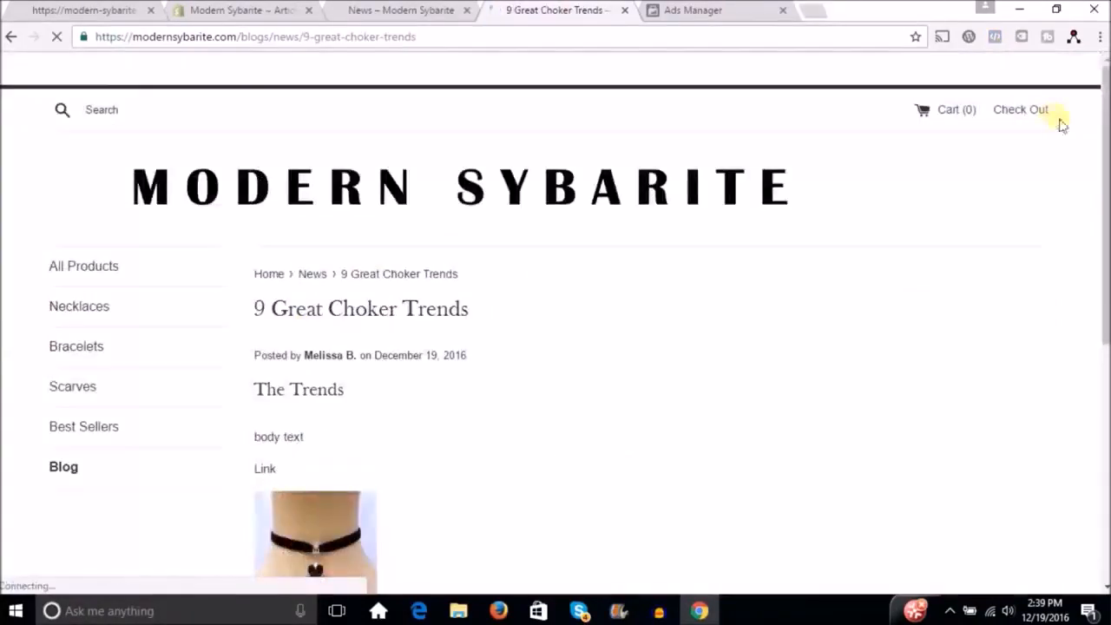
drag(1106, 86, 1106, 176)
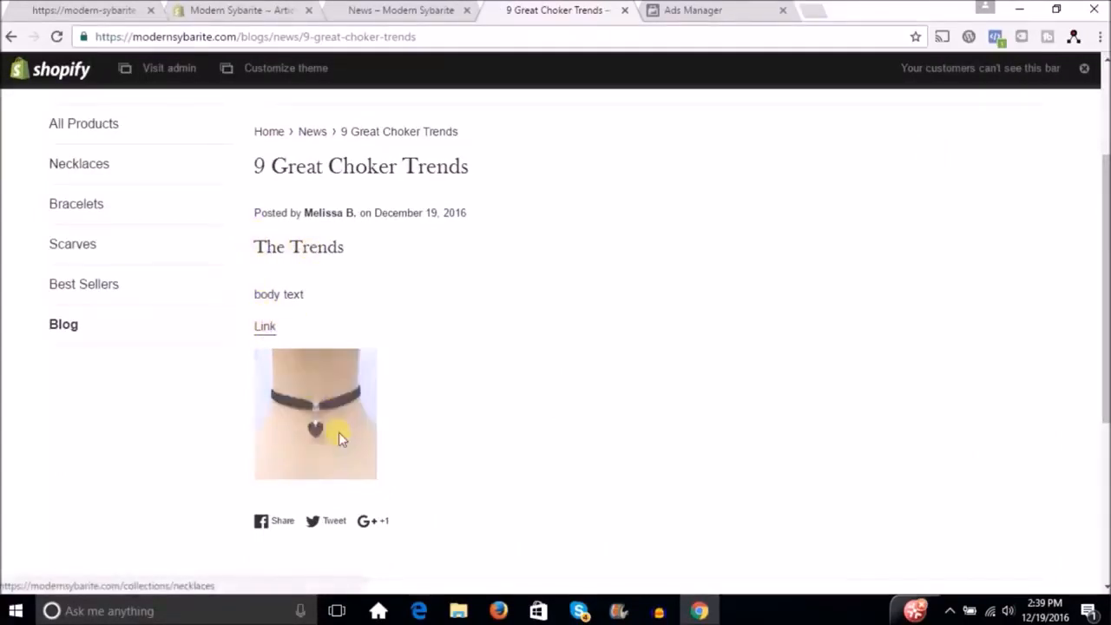
click(338, 432)
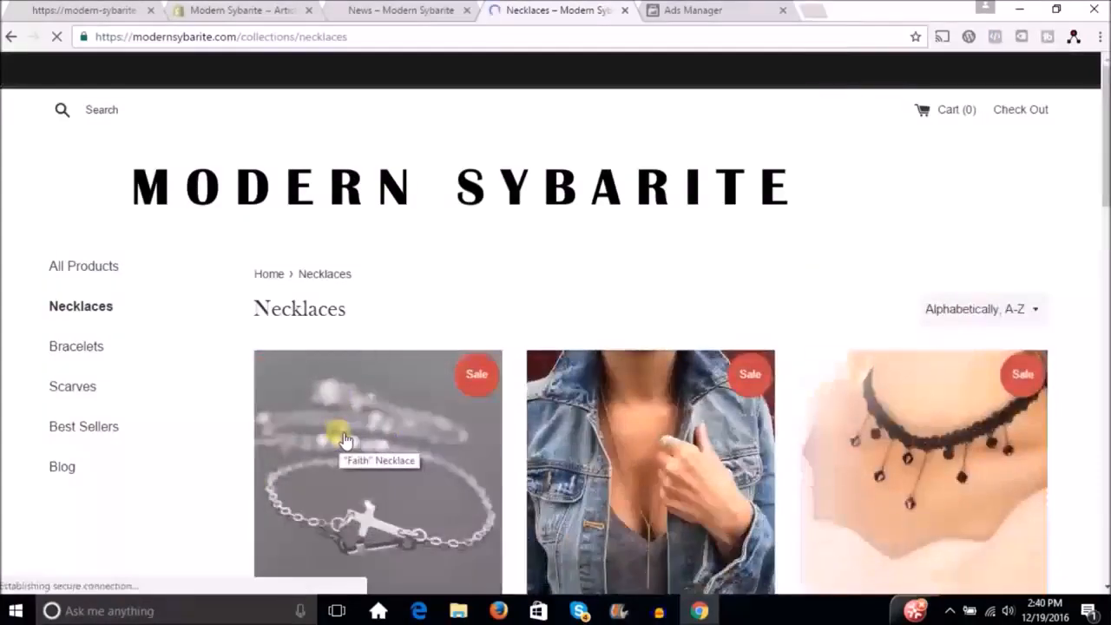
Step: Return to the 9 Great Choker Trends post in the Shopify admin and review its content and settings
click(43, 8)
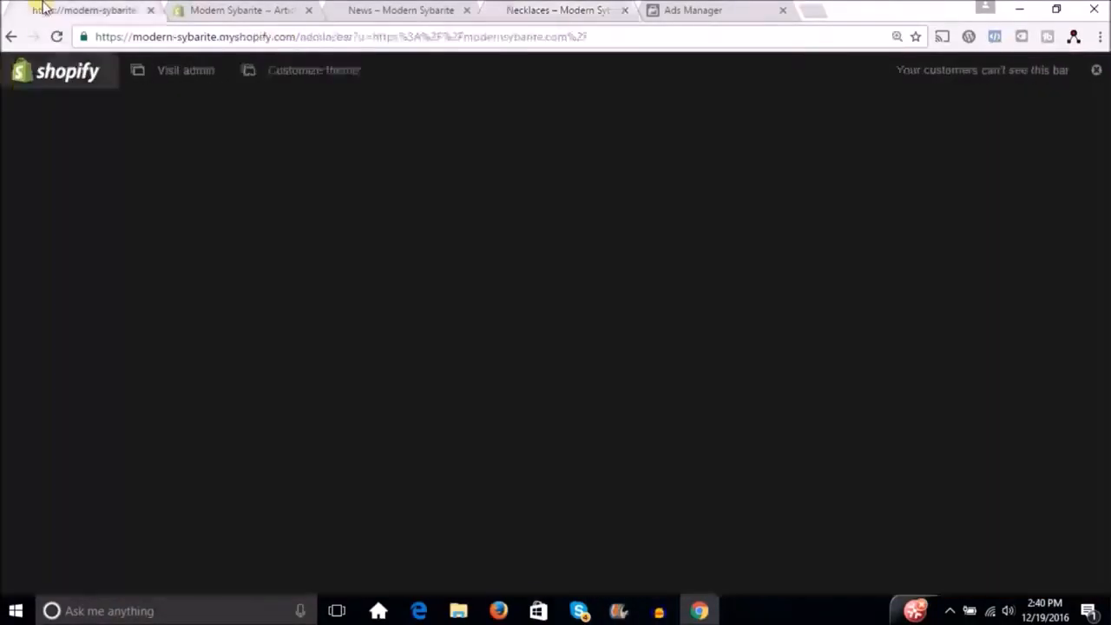
click(235, 11)
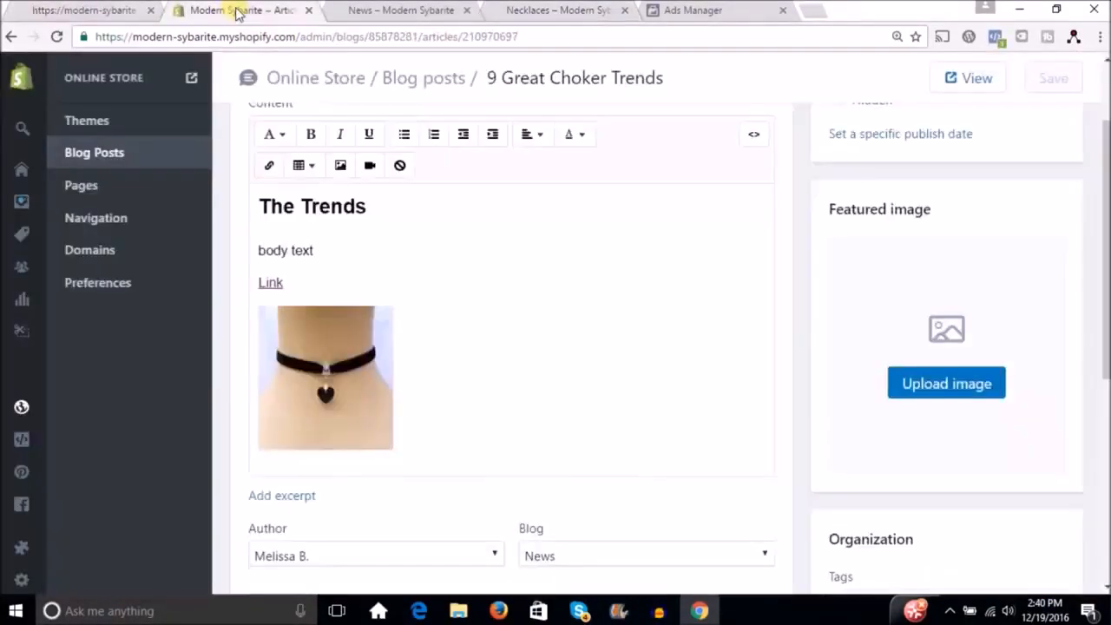
drag(1106, 130, 1105, 50)
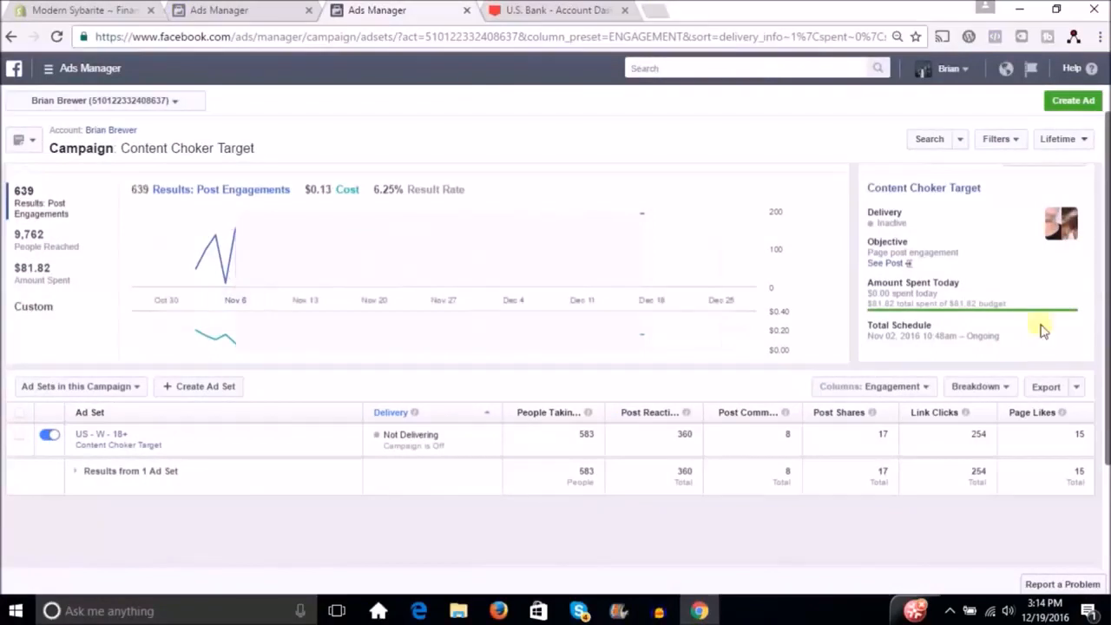
Step: Examine the engagement results of the Content Choker Target campaign in Ads Manager, and view the Modern Sybarite Facebook page
scroll(1107, 265, down, 1)
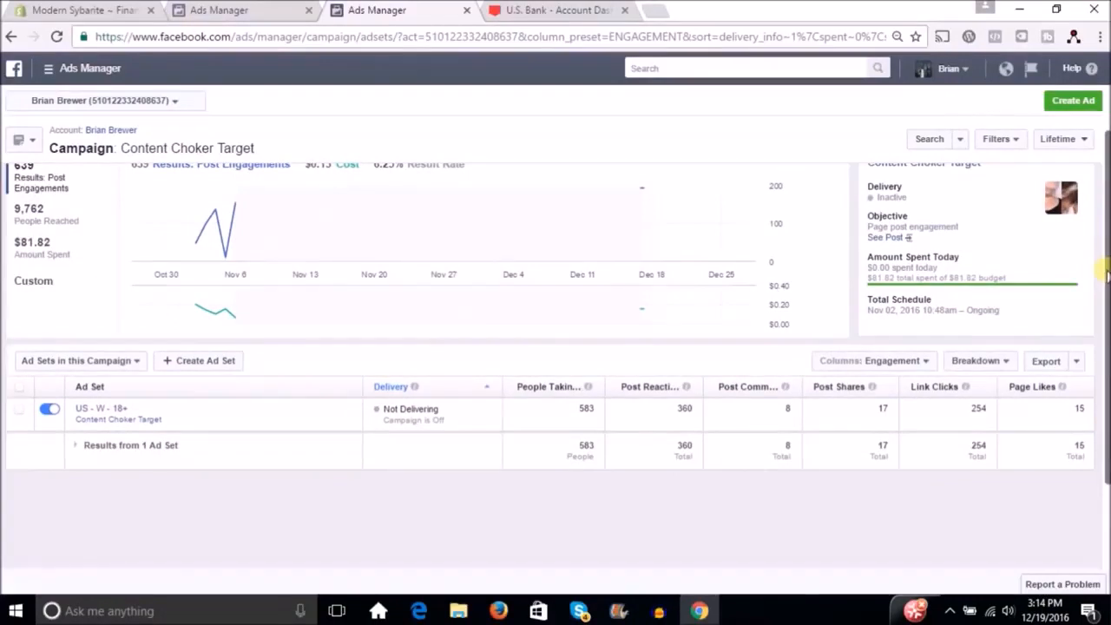
scroll(1102, 252, up, 1)
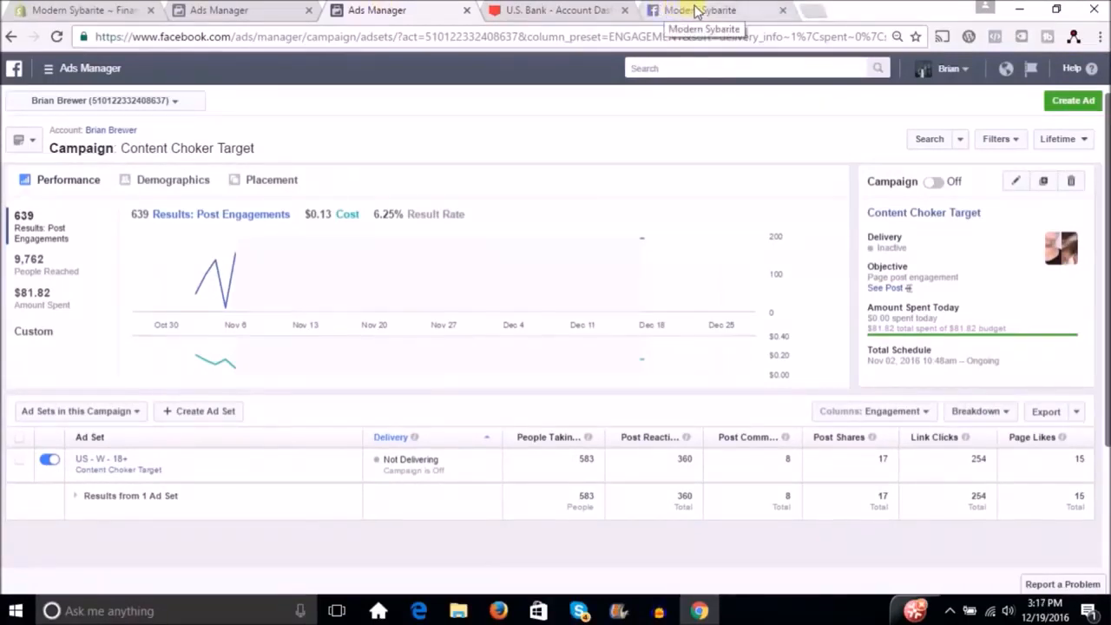
click(692, 11)
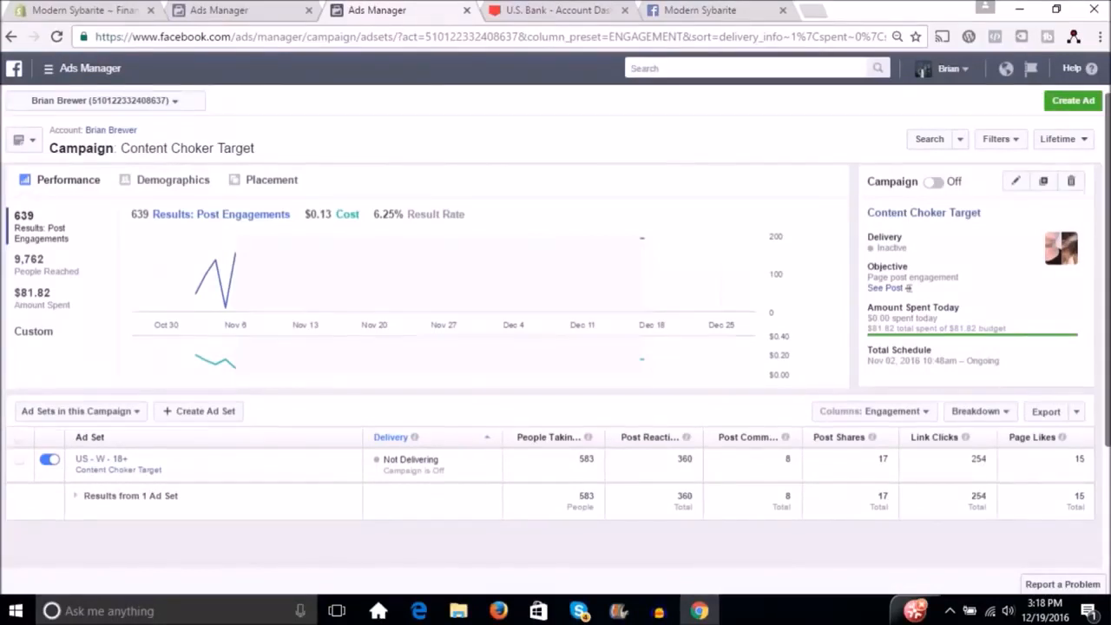
Step: Review the year-to-date sales report in Shopify and the Aliexpress charges in the U.S. Bank account activity
click(84, 11)
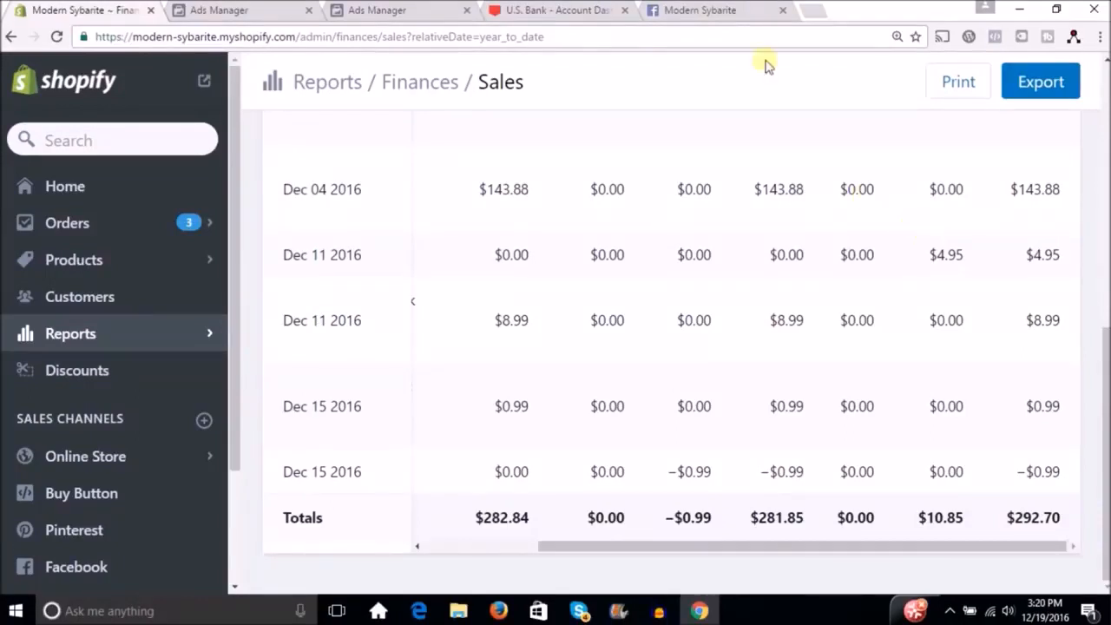
click(566, 12)
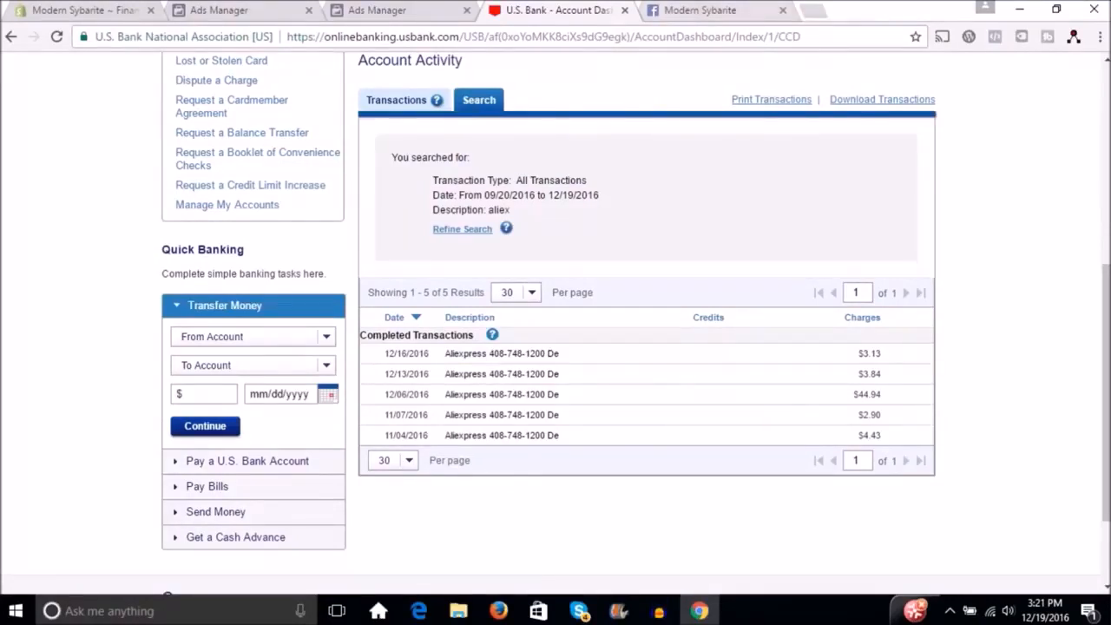
Step: Show the details of the Engaged with Modern Sybarite custom audience in Ads Manager
click(256, 19)
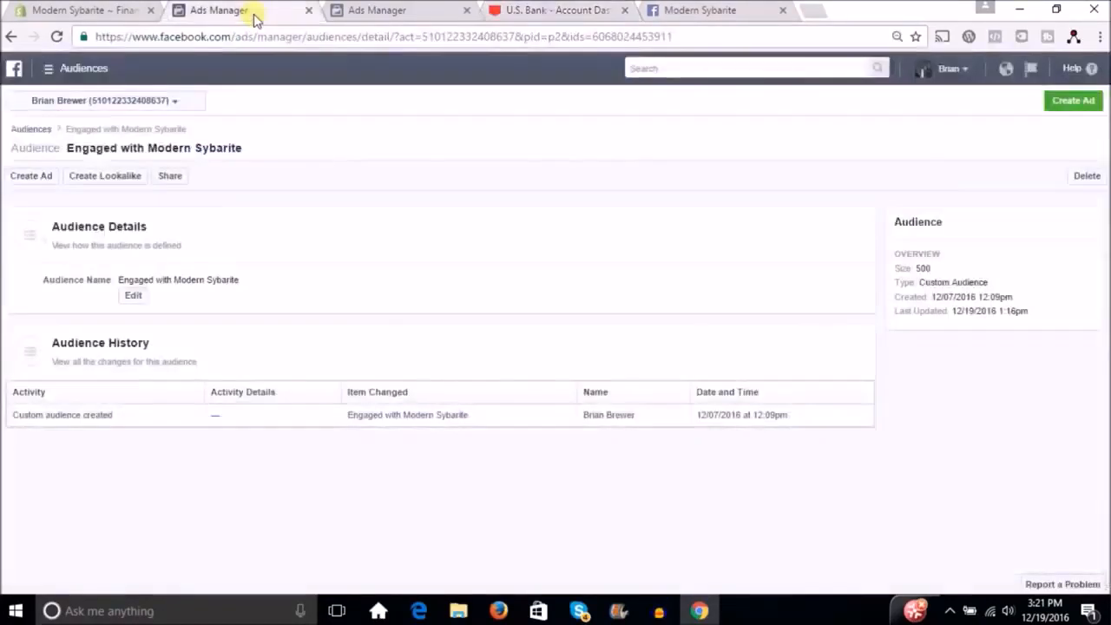